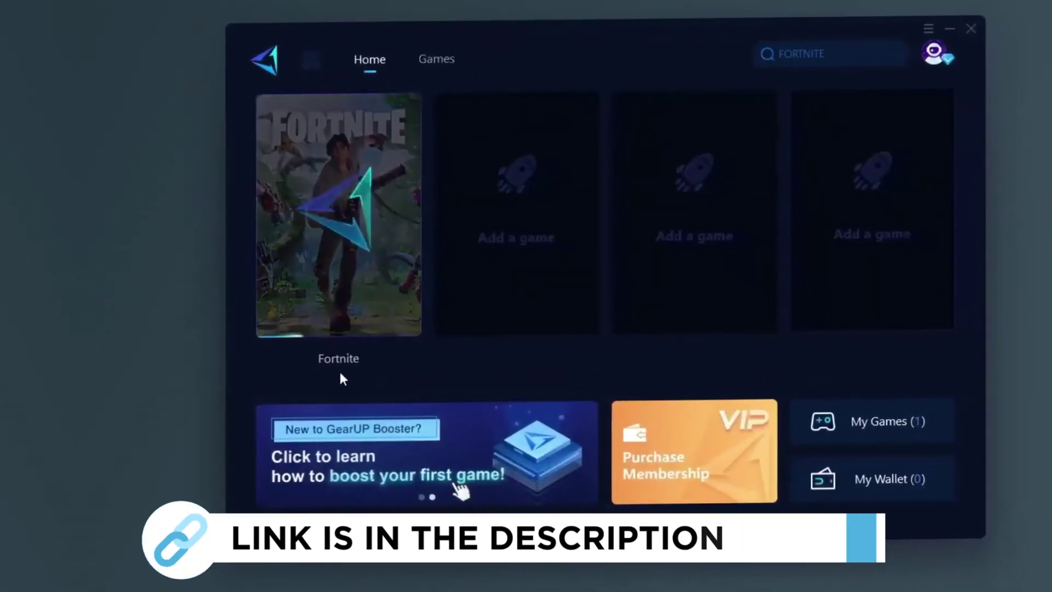
- Boost Fortnite in GearUP Booster and scroll through its ping, loss and improvement stats
{"action": "left_click", "coordinate": [334, 371]}
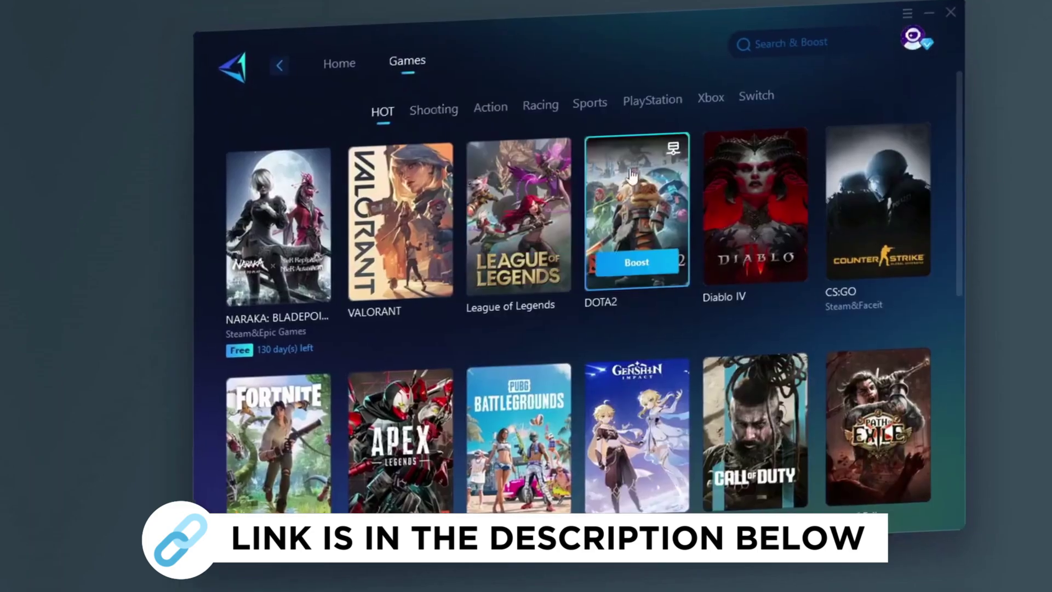
{"action": "scroll", "coordinate": [631, 193], "scroll_direction": "down", "scroll_amount": 2}
{"action": "scroll", "coordinate": [603, 230], "scroll_direction": "down", "scroll_amount": 3}
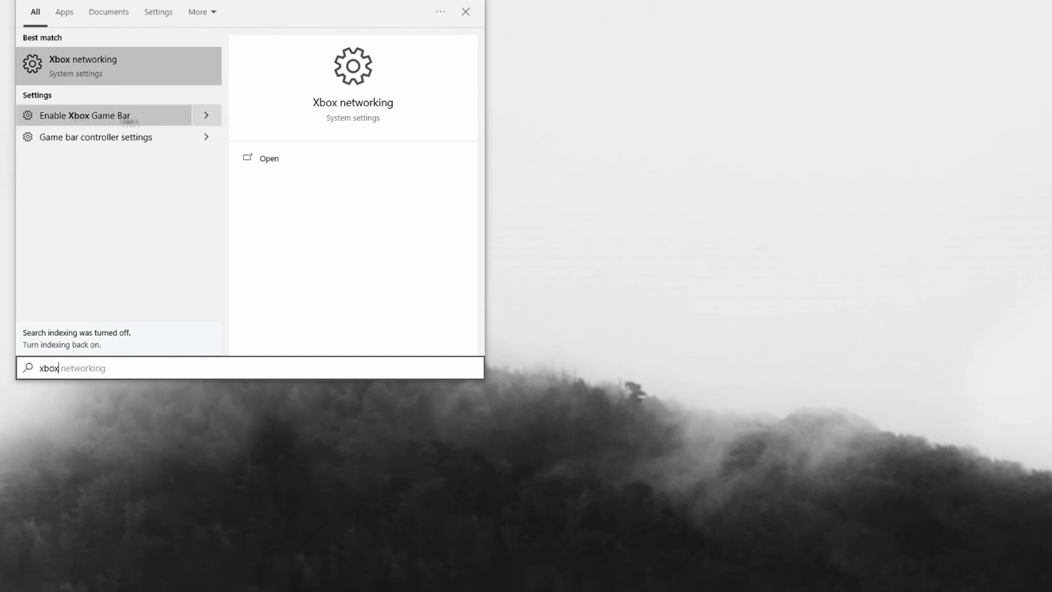
- Confirm Xbox Game Bar is off and Game Mode on, then browse for an app in Graphics settings
{"action": "left_click", "coordinate": [96, 120]}
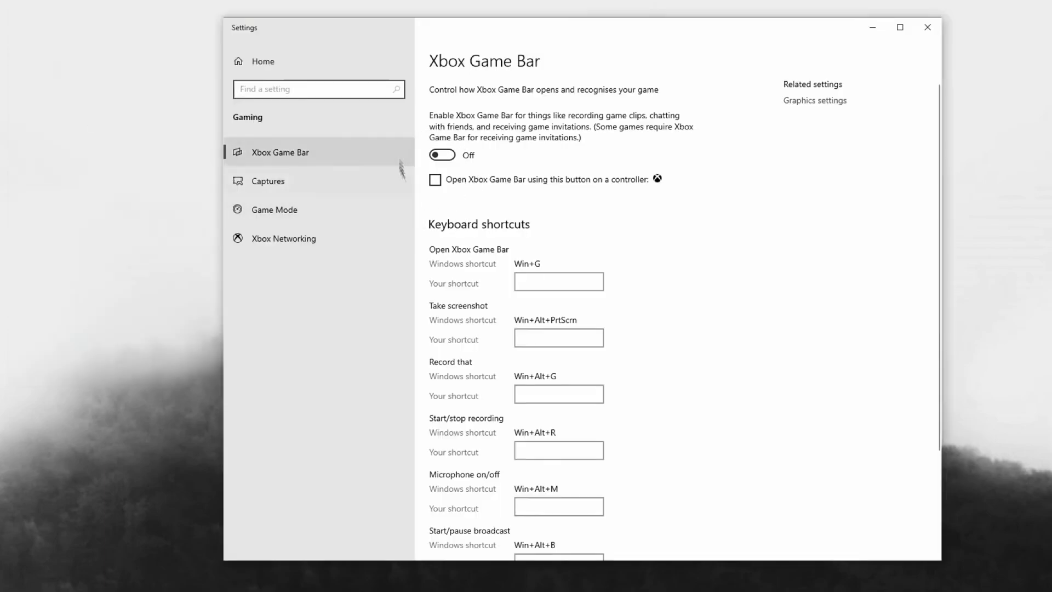
{"action": "left_click", "coordinate": [348, 219]}
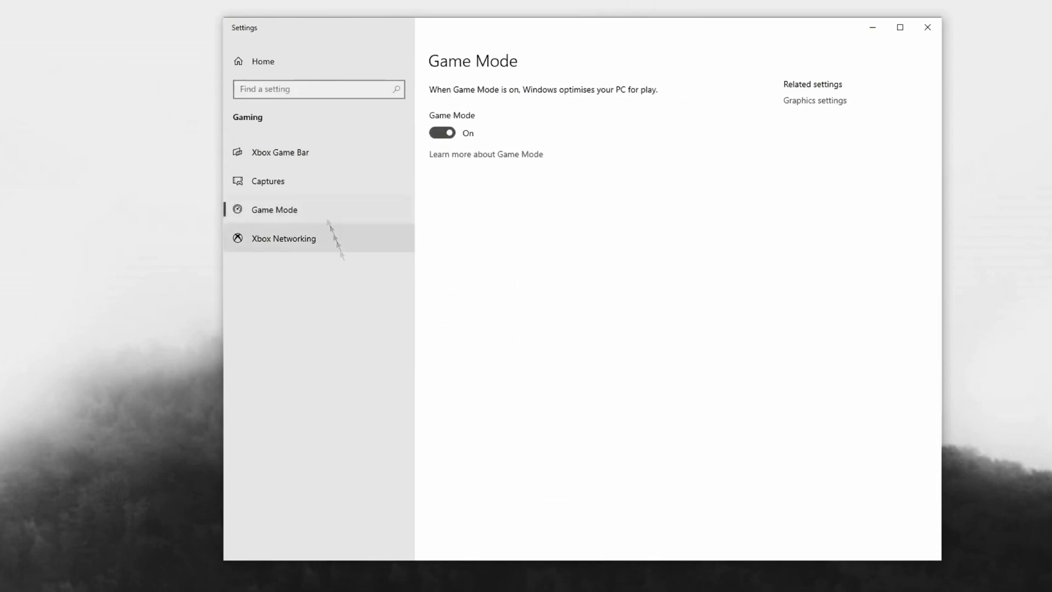
{"action": "left_click", "coordinate": [281, 89]}
{"action": "type", "text": "gpu"}
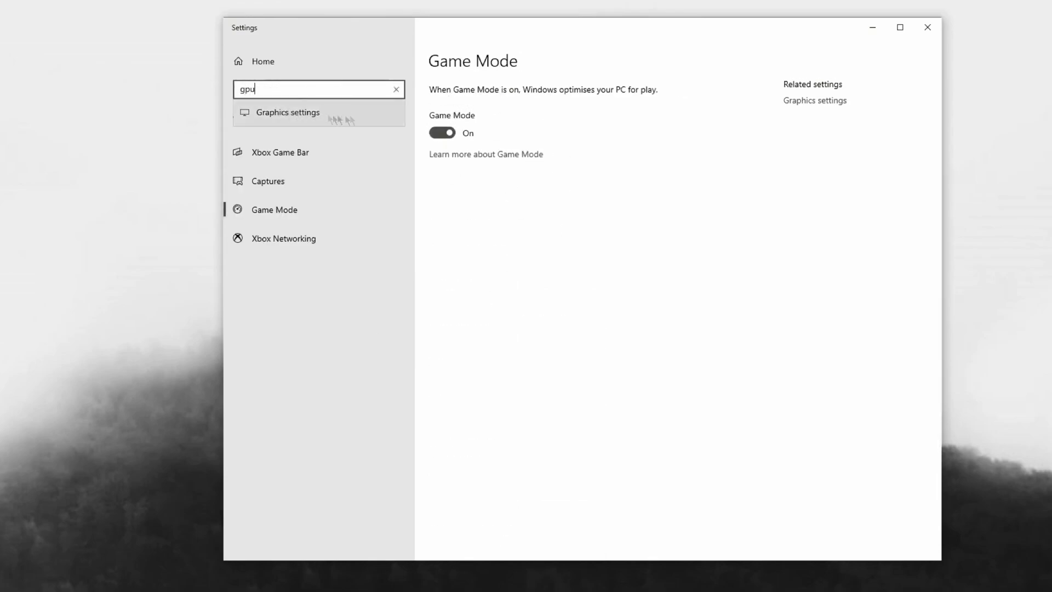
{"action": "left_click", "coordinate": [341, 118]}
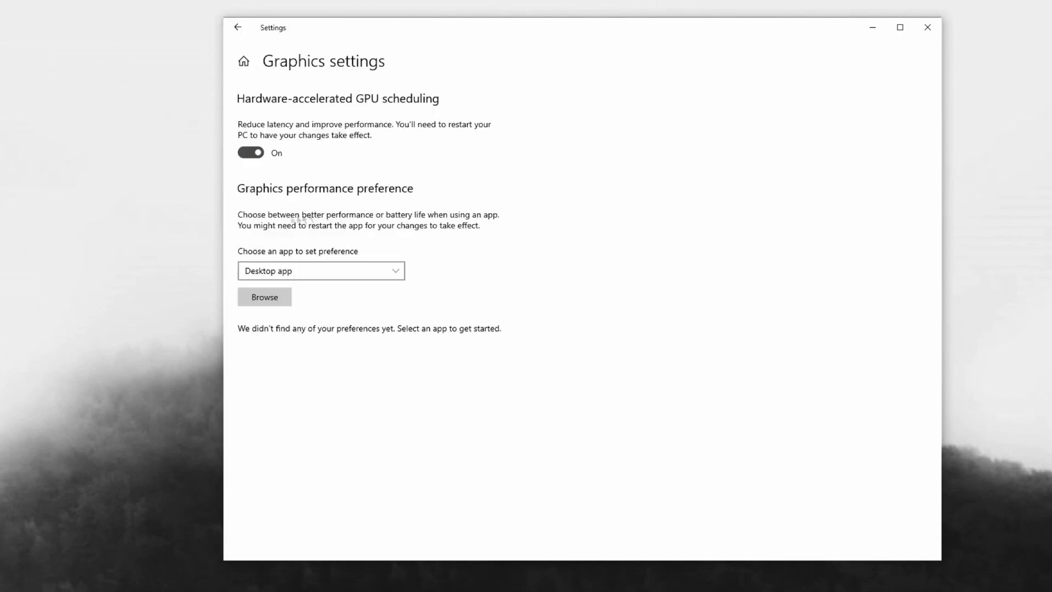
{"action": "left_click", "coordinate": [259, 303]}
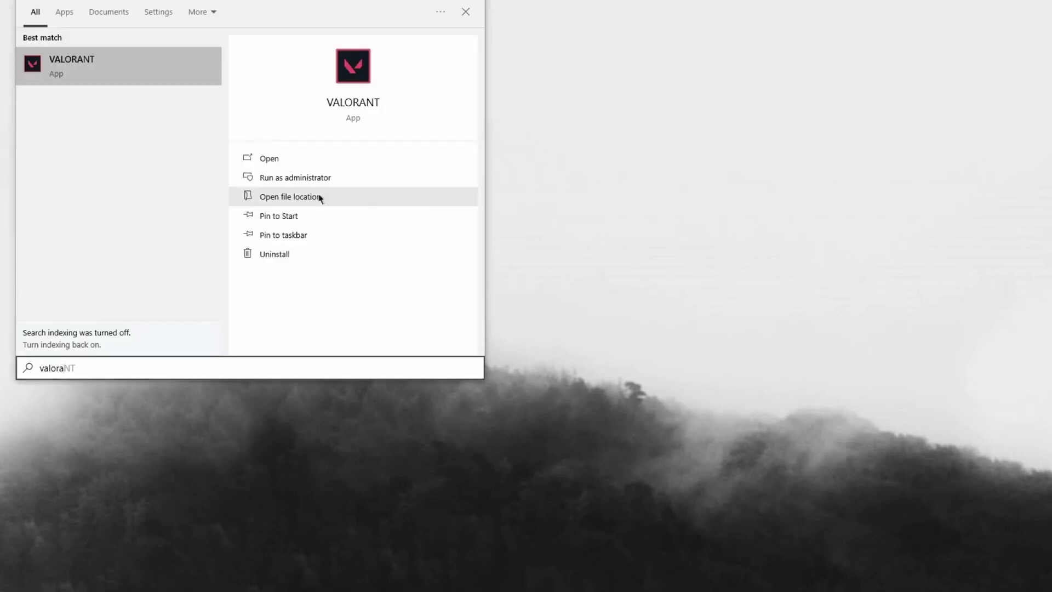
- Follow the VALORANT shortcut to its real install location in the Riot Games folder
{"action": "left_click", "coordinate": [353, 198]}
{"action": "right_click", "coordinate": [453, 223]}
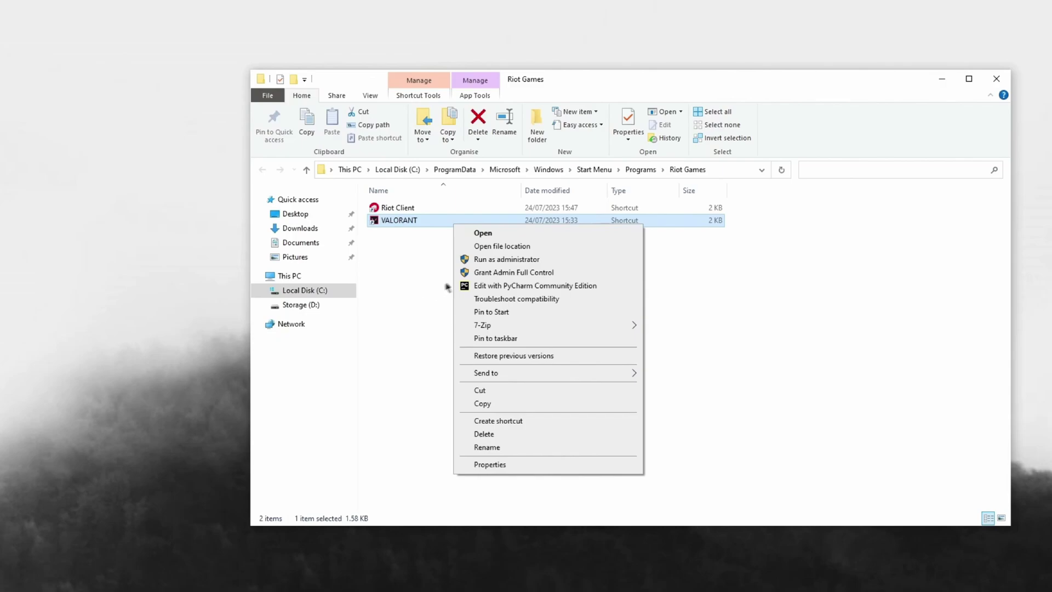
{"action": "left_click", "coordinate": [502, 246]}
{"action": "left_click", "coordinate": [451, 169]}
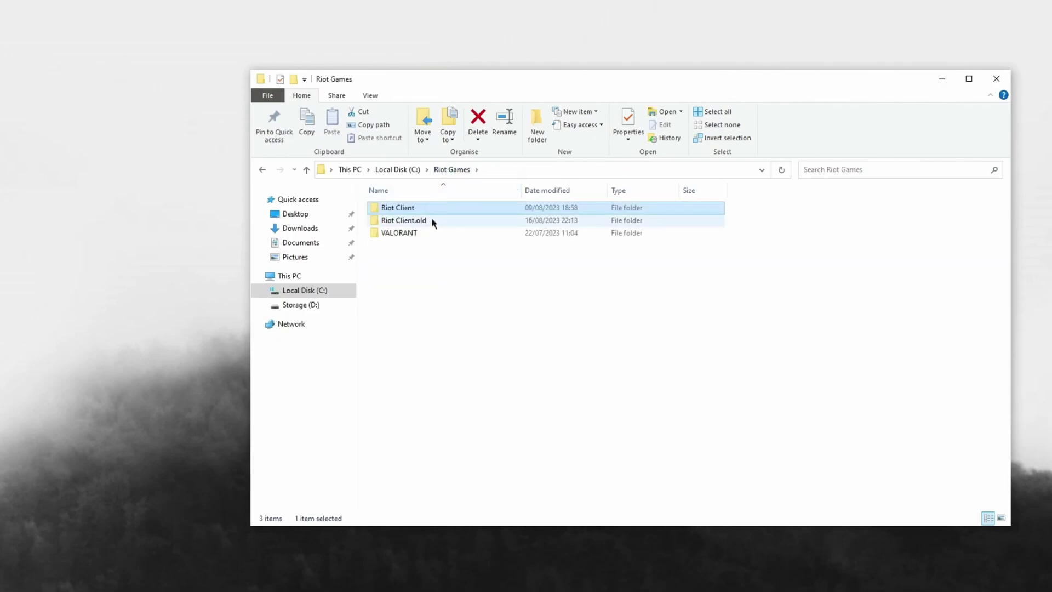
- Open VALORANT\live\ShooterGame\Binaries\Win64, select VALORANT-Win64-Shipping.exe and the folder path
{"action": "double_click", "coordinate": [430, 233]}
{"action": "double_click", "coordinate": [426, 210]}
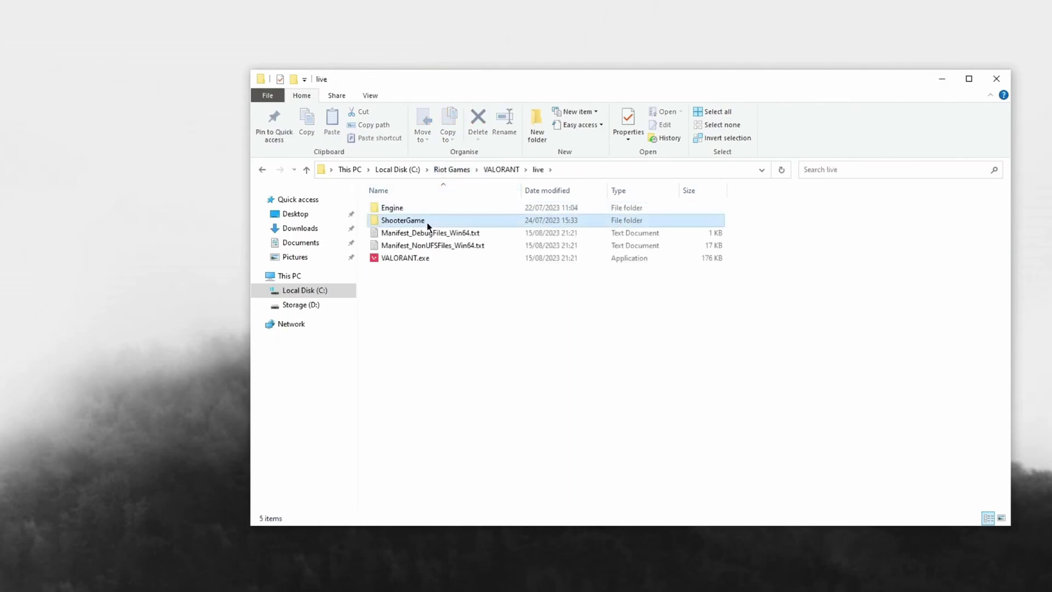
{"action": "double_click", "coordinate": [428, 222]}
{"action": "double_click", "coordinate": [422, 209]}
{"action": "double_click", "coordinate": [423, 209]}
{"action": "scroll", "coordinate": [534, 272], "scroll_direction": "down", "scroll_amount": 10}
{"action": "left_click", "coordinate": [432, 454]}
{"action": "left_click", "coordinate": [689, 170]}
{"action": "key", "text": "ctrl+c"}
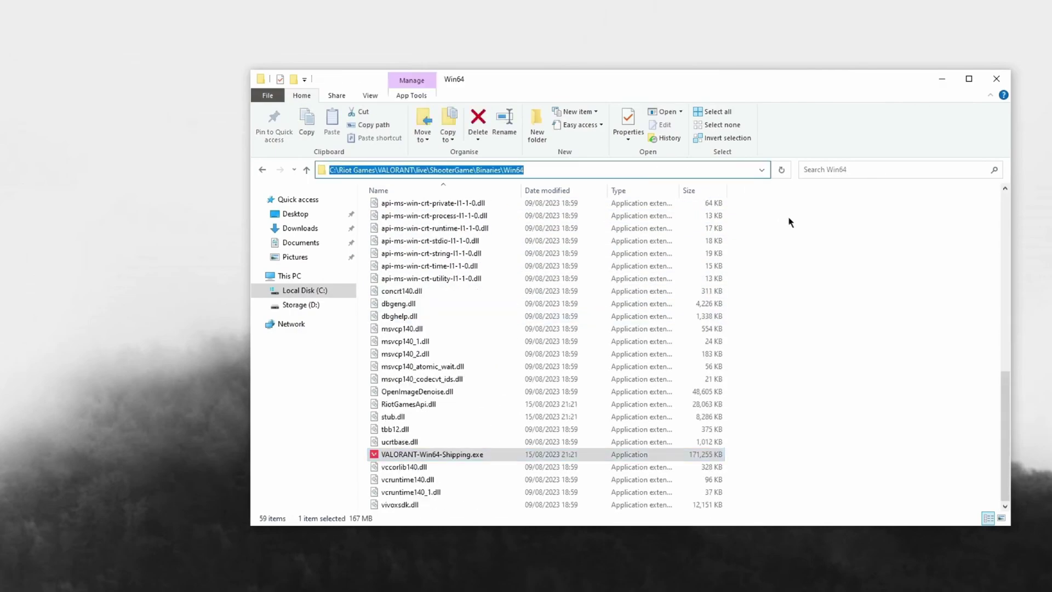
- Add VALORANT-Win64-Shipping.exe via the pasted Win64 path and save it as High performance
{"action": "key", "text": "alt+Tab"}
{"action": "left_click", "coordinate": [274, 299]}
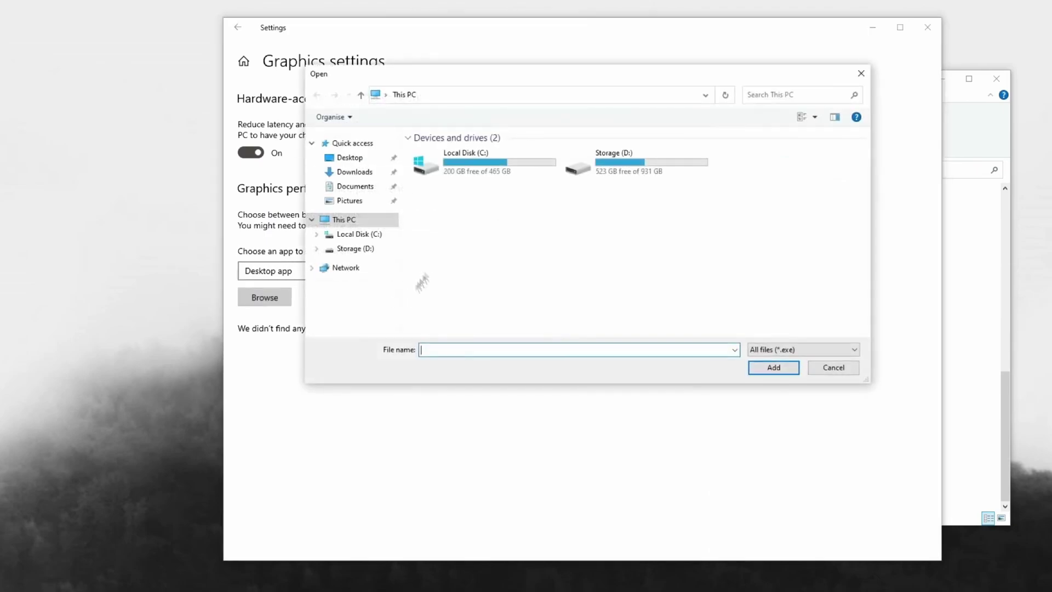
{"action": "left_click", "coordinate": [438, 99]}
{"action": "key", "text": "ctrl+v"}
{"action": "key", "text": "Return"}
{"action": "left_click", "coordinate": [528, 155]}
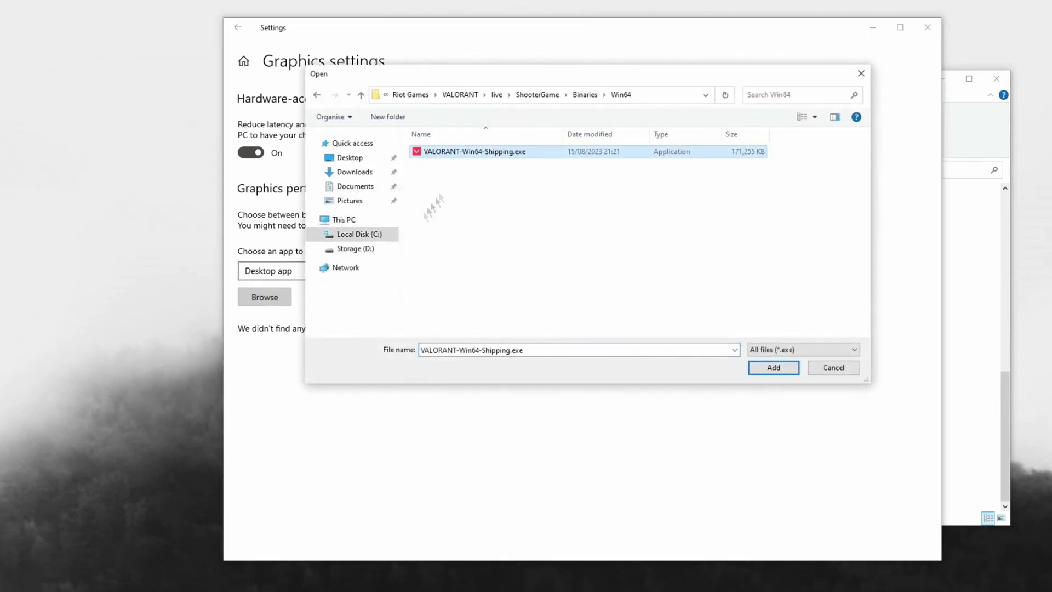
{"action": "left_click", "coordinate": [763, 375]}
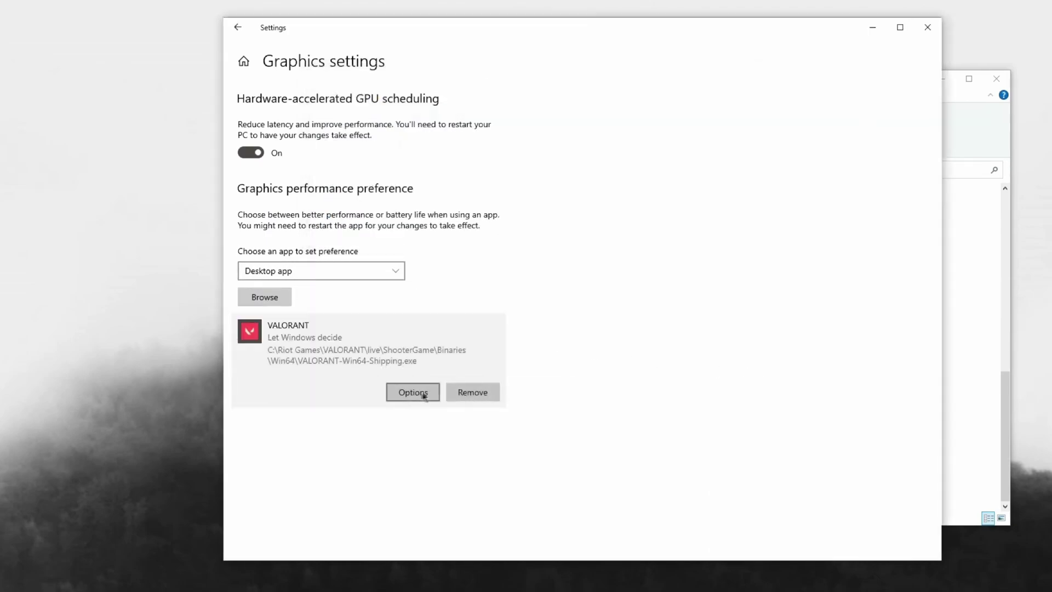
{"action": "left_click", "coordinate": [418, 393]}
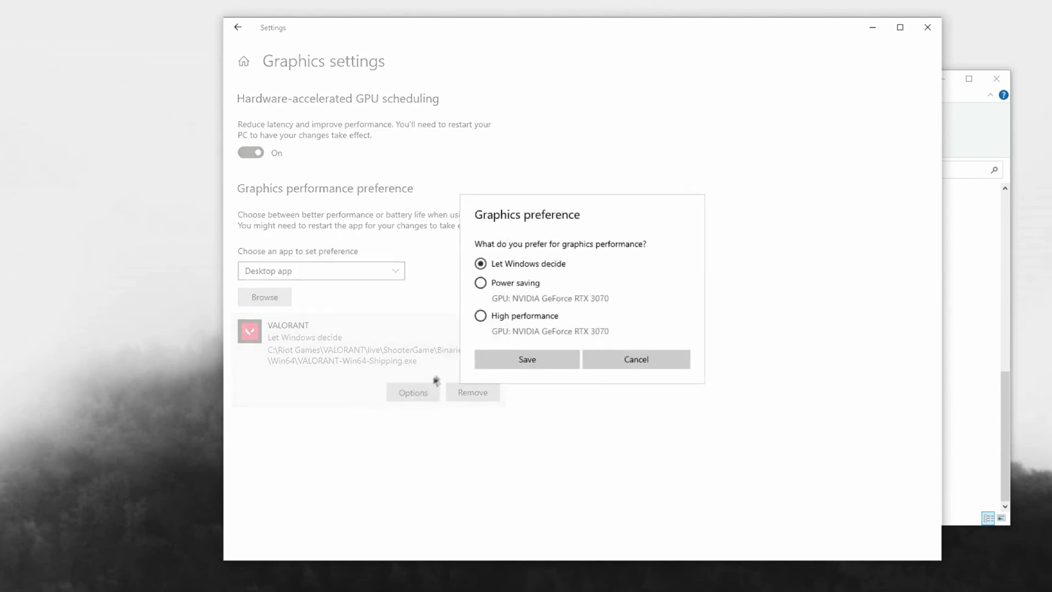
{"action": "left_click", "coordinate": [525, 322]}
{"action": "left_click", "coordinate": [528, 360]}
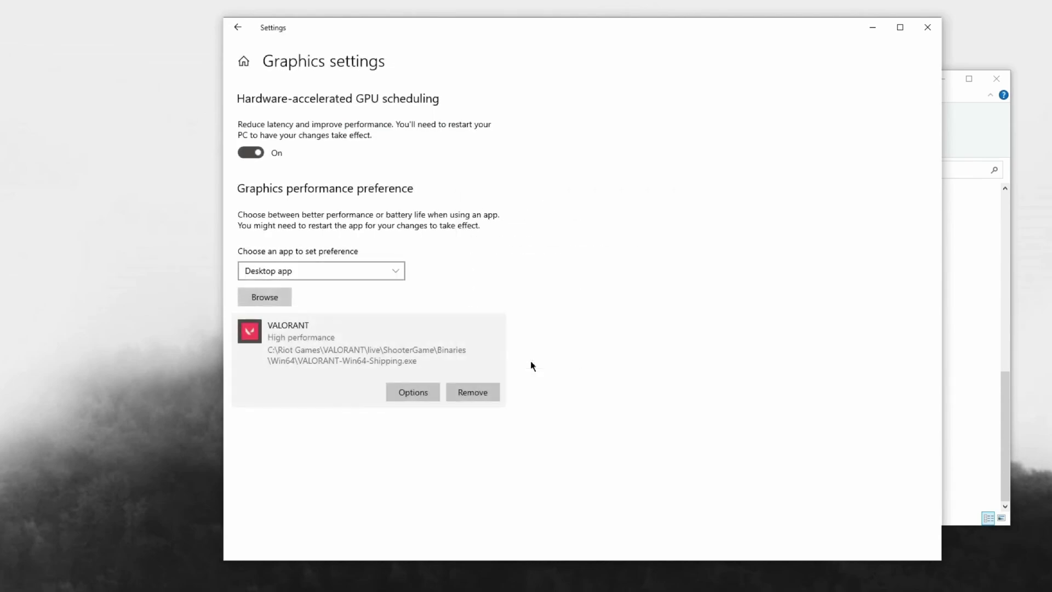
- Add VALORANT.exe from the live folder to the graphics list and open its options
{"action": "left_click", "coordinate": [276, 297]}
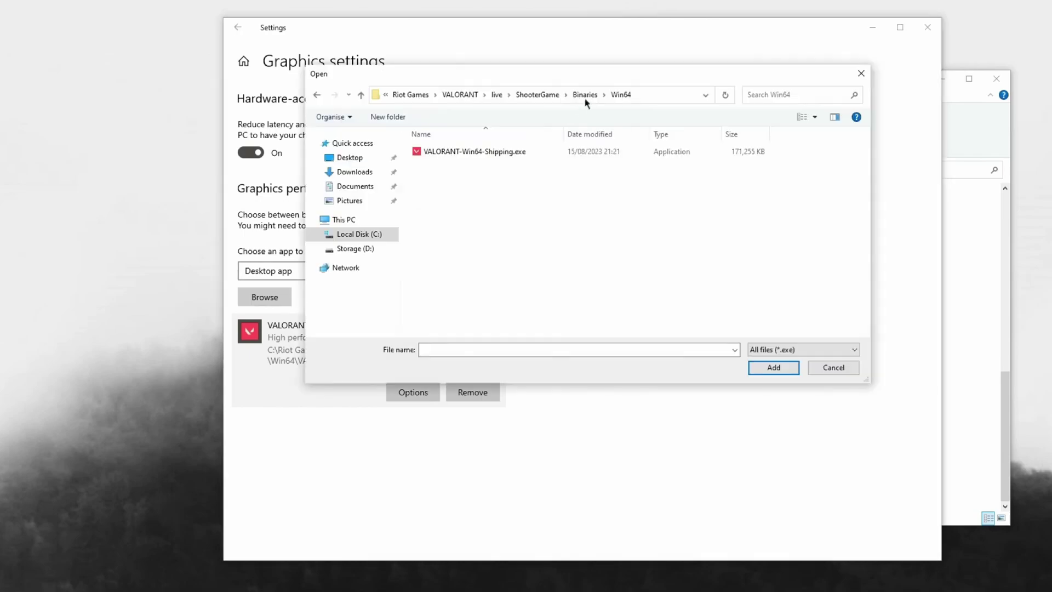
{"action": "left_click", "coordinate": [586, 96]}
{"action": "left_click", "coordinate": [603, 95]}
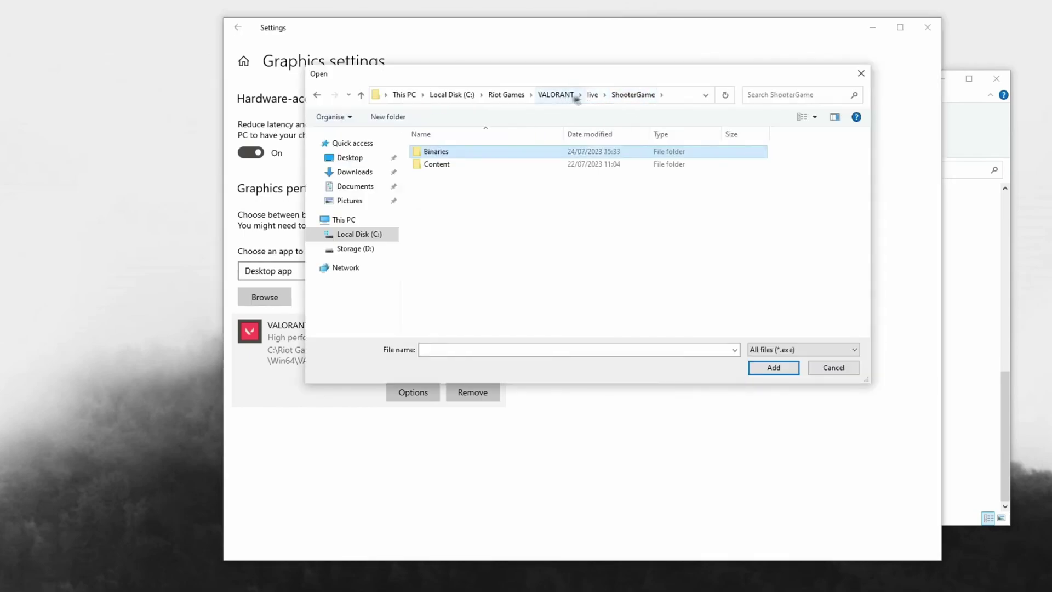
{"action": "left_click", "coordinate": [592, 96]}
{"action": "left_click", "coordinate": [460, 176]}
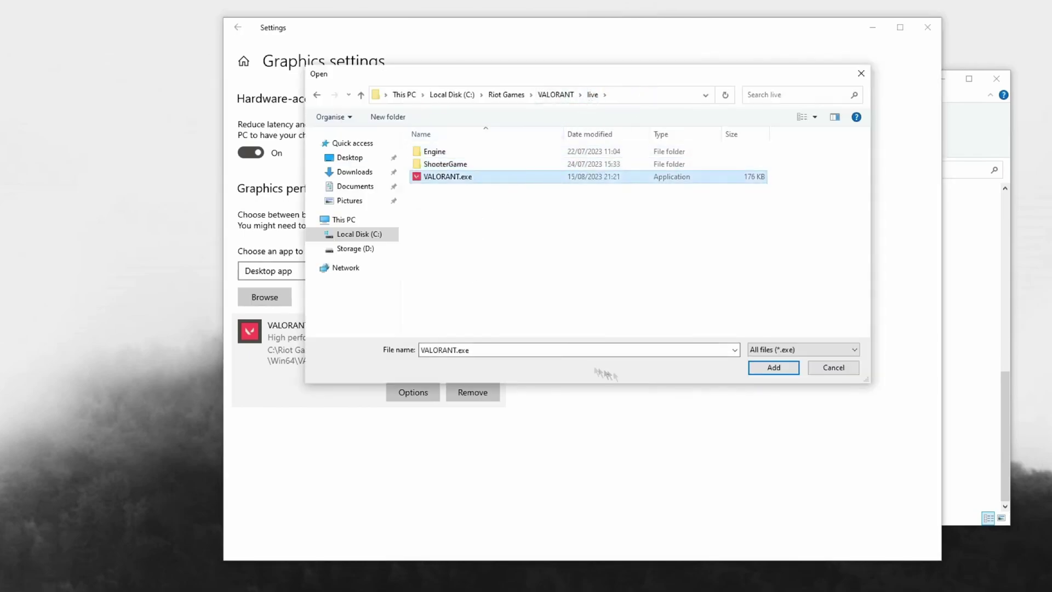
{"action": "left_click", "coordinate": [765, 370]}
{"action": "left_click", "coordinate": [407, 380]}
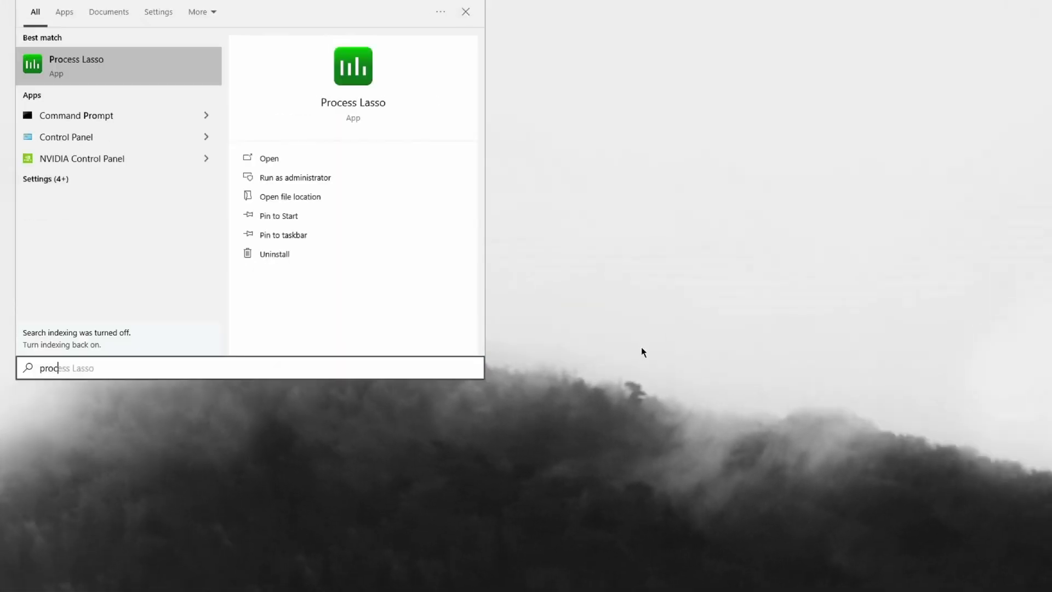
- Launch Process Lasso and enable Performance Mode from the Main menu
{"action": "key", "text": "Return"}
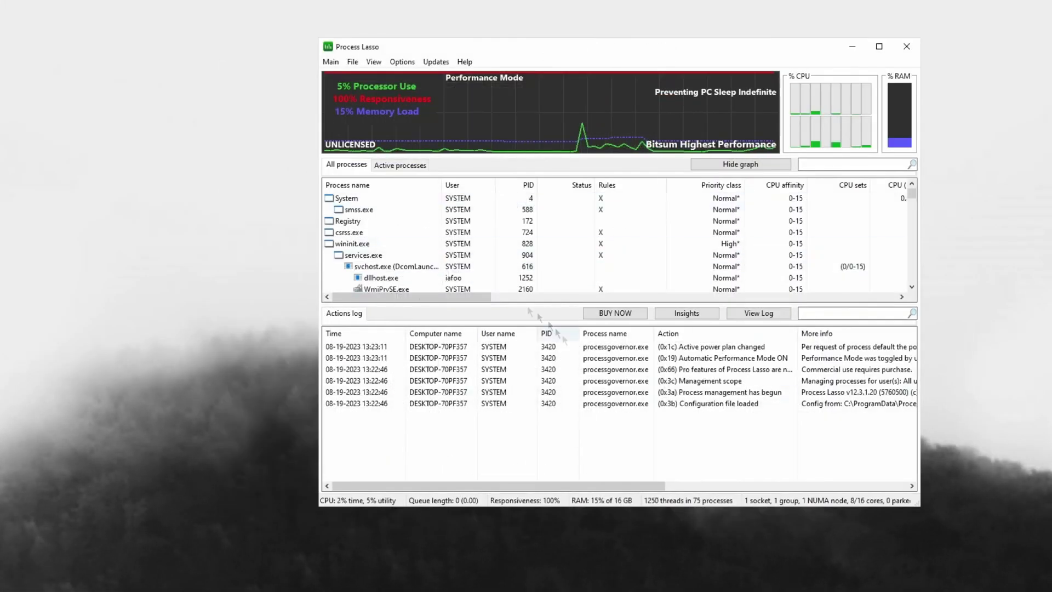
{"action": "left_click", "coordinate": [329, 62]}
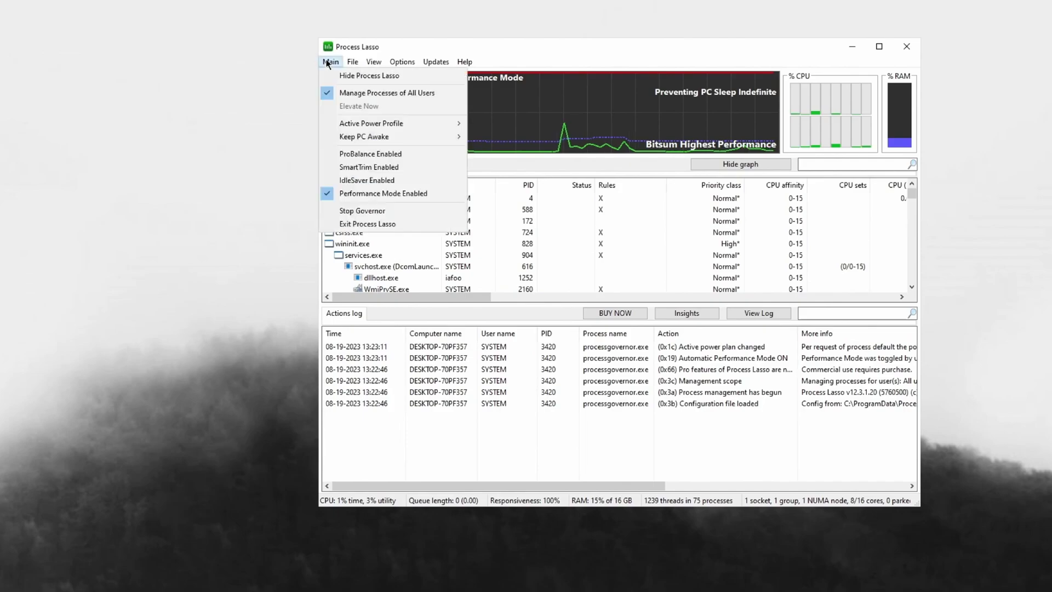
{"action": "mouse_move", "coordinate": [355, 125]}
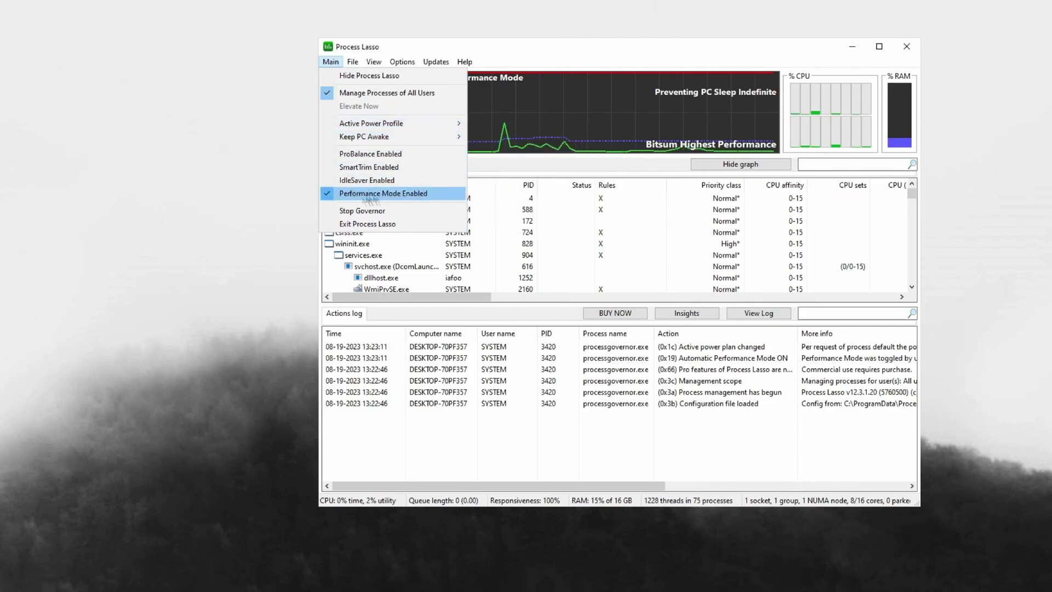
{"action": "left_click", "coordinate": [557, 58]}
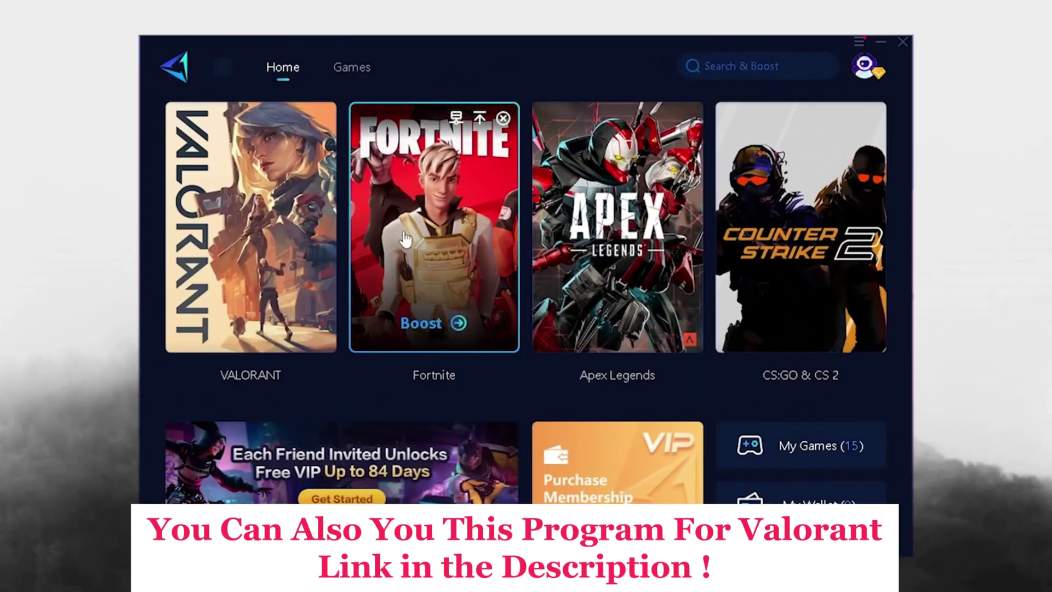
- Start the Fortnite boost in GearUP Booster, showing 11 ms ping and 0% loss
{"action": "left_click", "coordinate": [443, 242]}
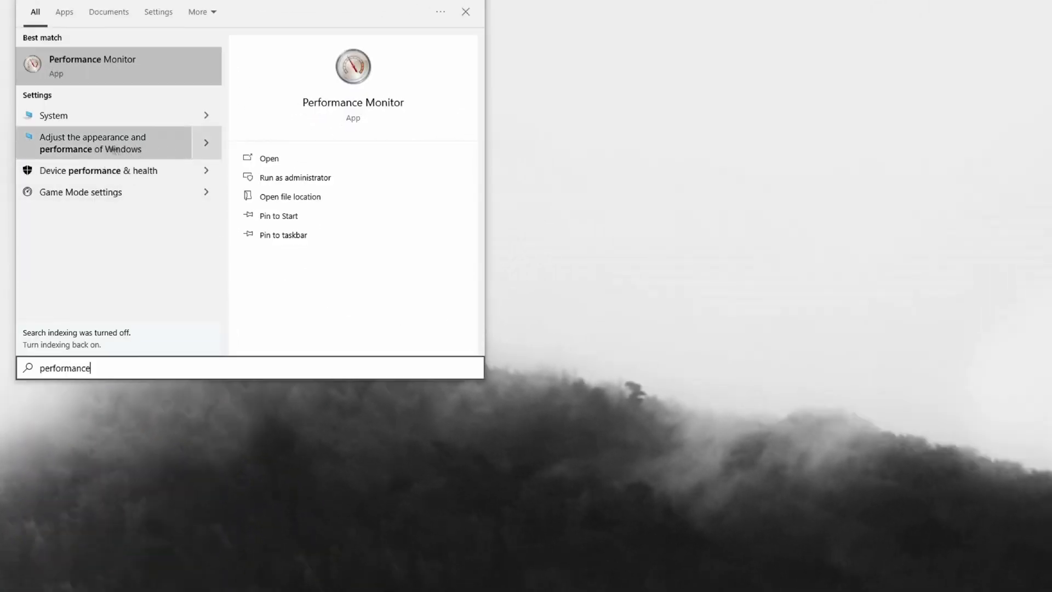
- Apply best-performance visual effects keeping only Smooth edges of screen fonts; check scheduling favours Programs
{"action": "left_click", "coordinate": [134, 150]}
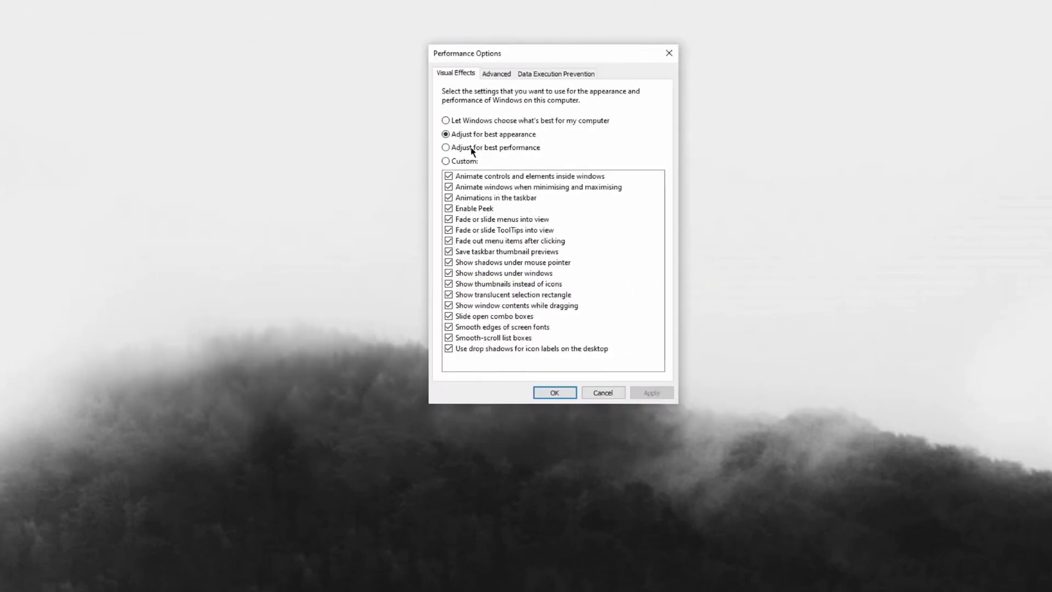
{"action": "left_click", "coordinate": [446, 148]}
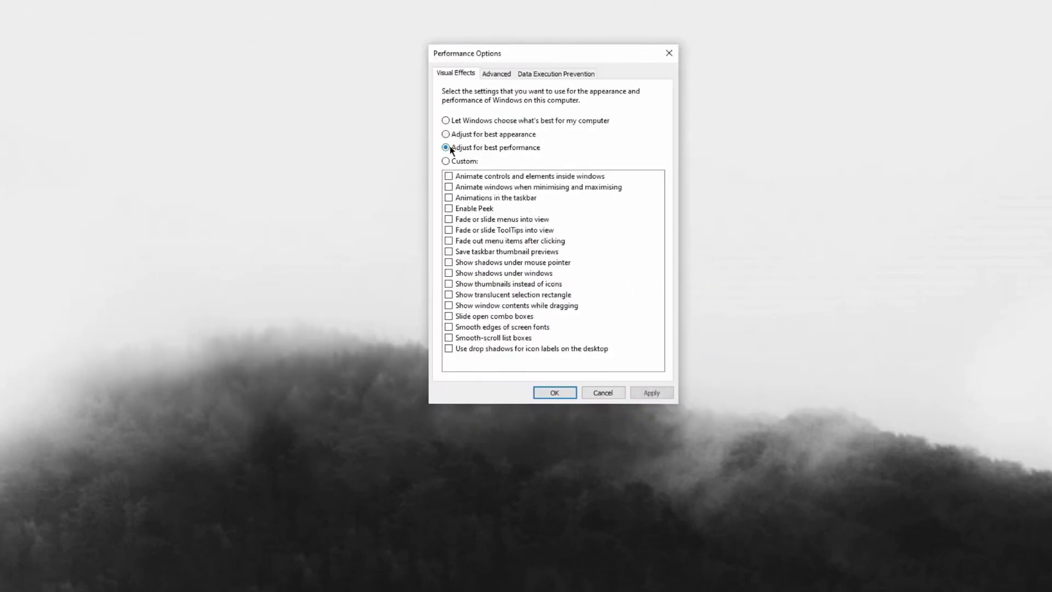
{"action": "left_click", "coordinate": [449, 328]}
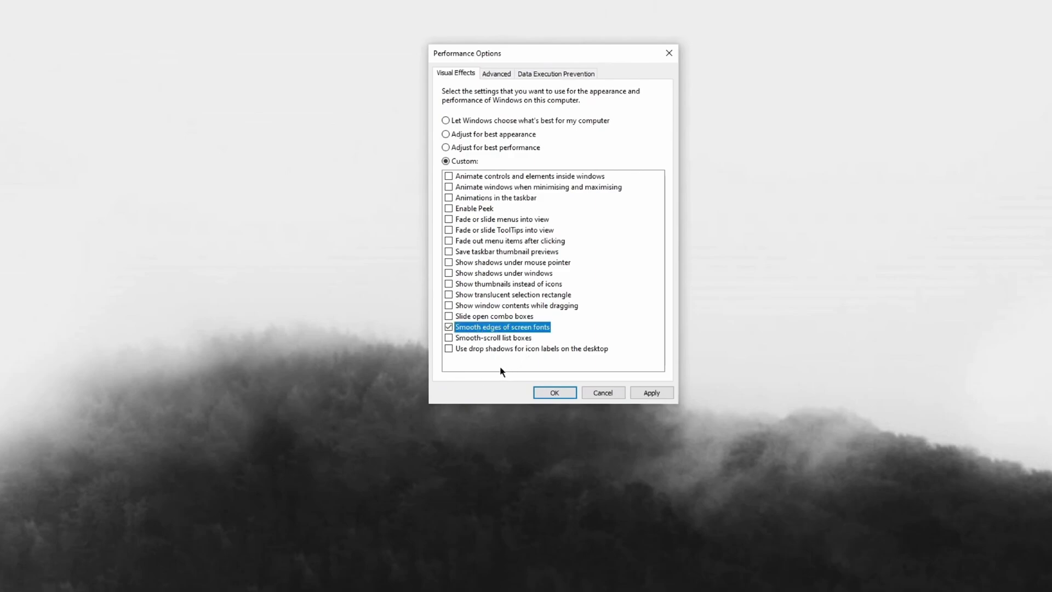
{"action": "left_click", "coordinate": [647, 396]}
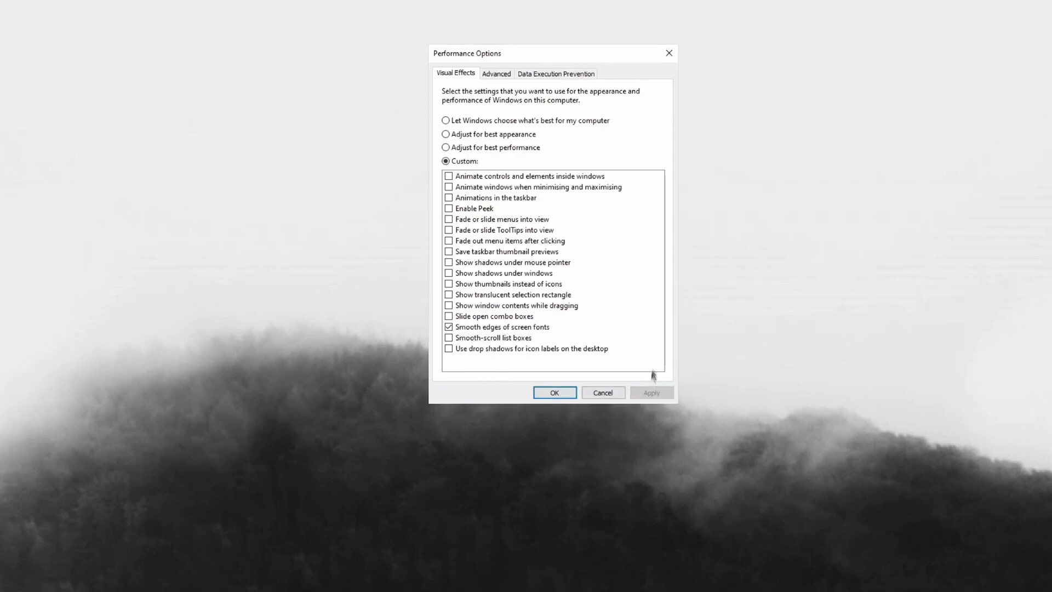
{"action": "left_click", "coordinate": [506, 76]}
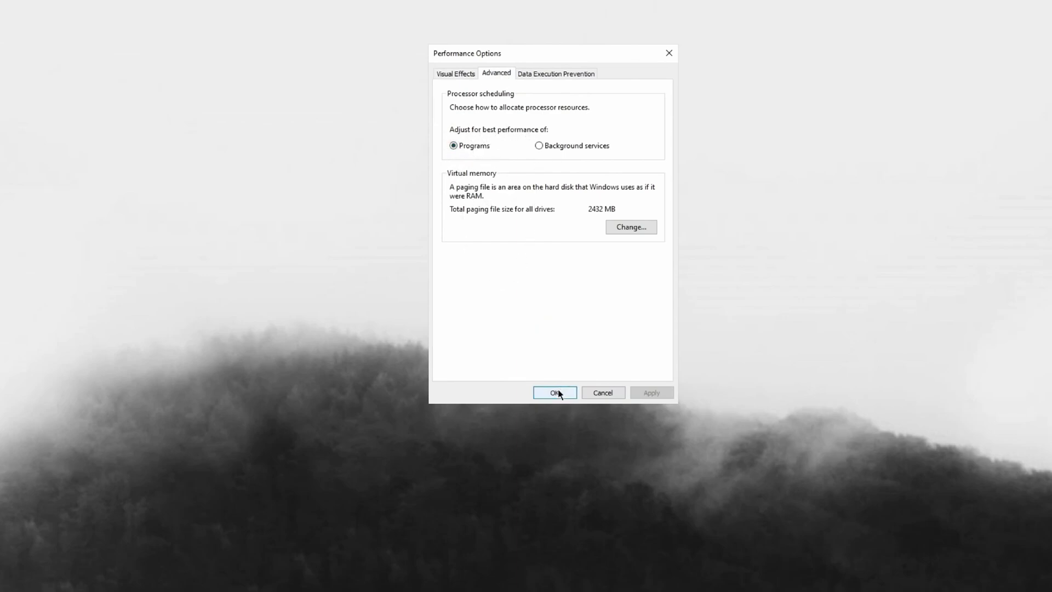
- Create and save a desktop text file with the cleanmgr command, then start renaming it
{"action": "right_click", "coordinate": [426, 204]}
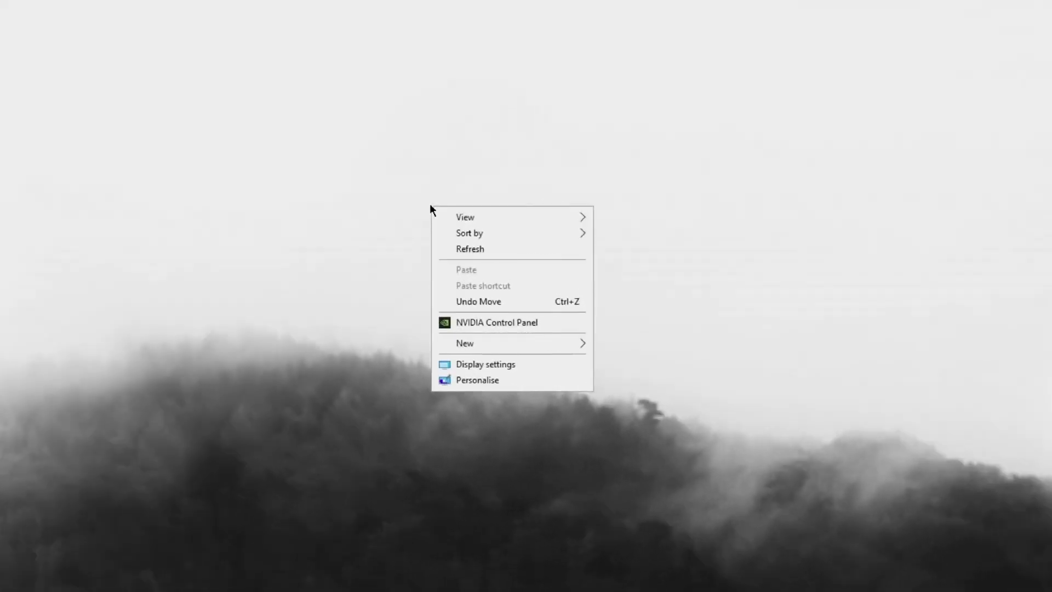
{"action": "mouse_move", "coordinate": [498, 345]}
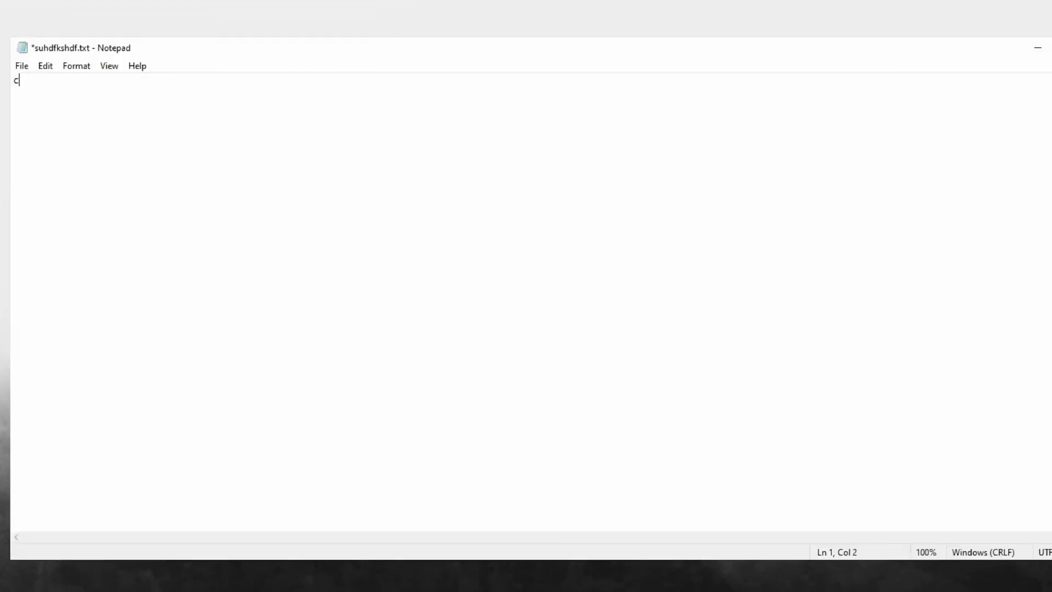
{"action": "key", "text": "ctrl+s"}
{"action": "key", "text": "alt+F4"}
{"action": "right_click", "coordinate": [449, 261]}
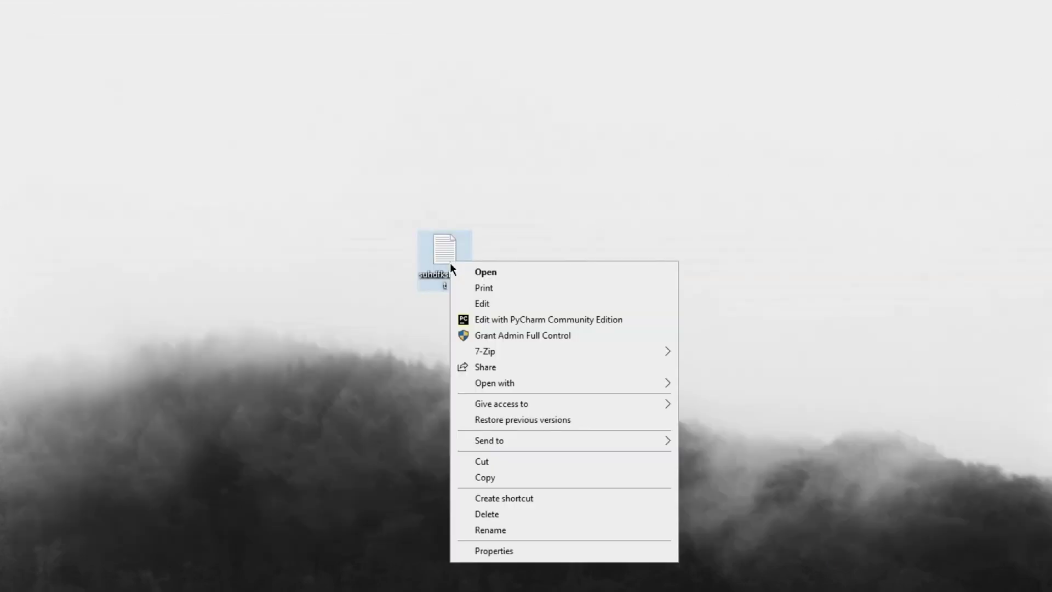
{"action": "left_click", "coordinate": [491, 530]}
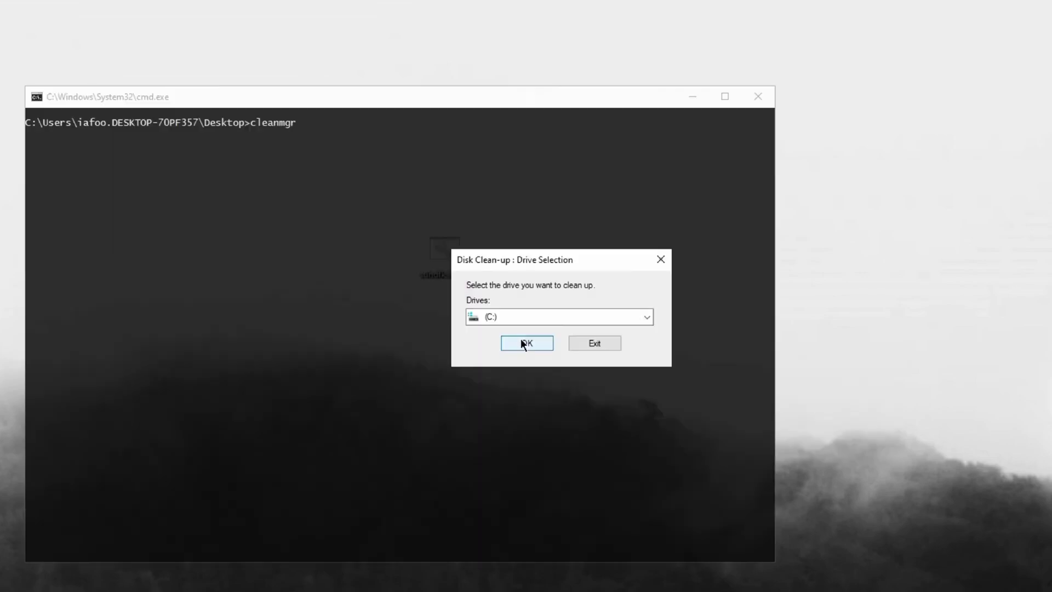
- Scan drive C: with Disk Clean-up and review the 39.9 MB of files to delete
{"action": "left_click", "coordinate": [522, 342]}
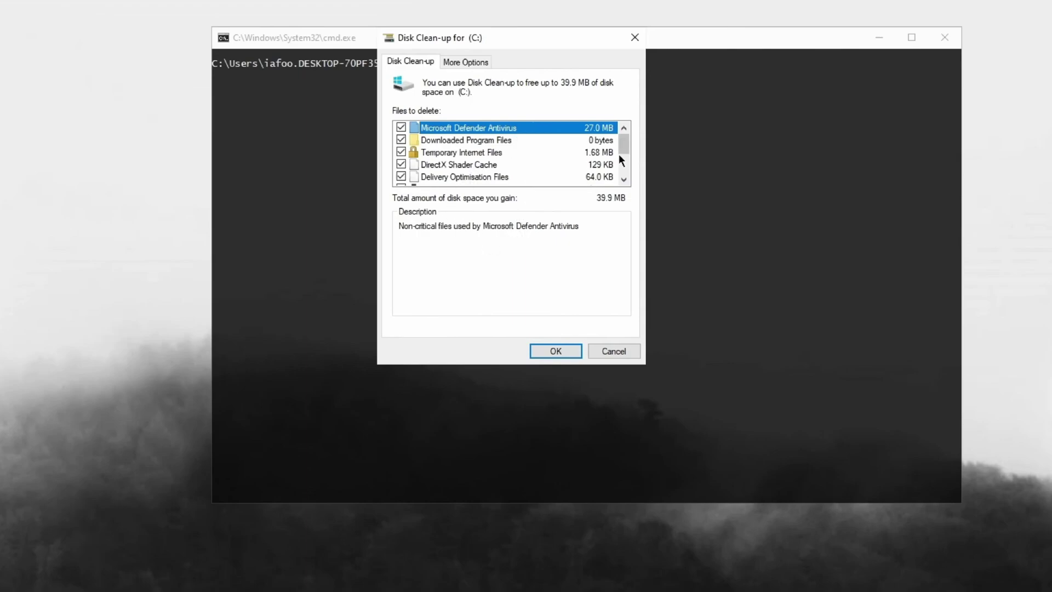
{"action": "scroll", "coordinate": [619, 153], "scroll_direction": "down", "scroll_amount": 2}
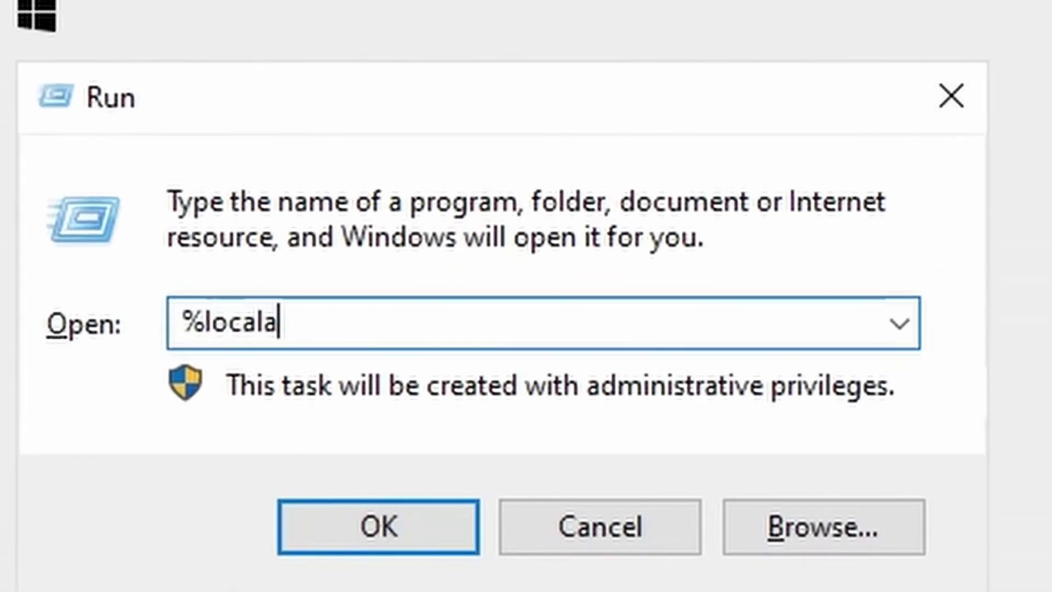
- Open %localappdata from Run and go into VALORANT\Saved\Config
{"action": "type", "text": "ppdata%"}
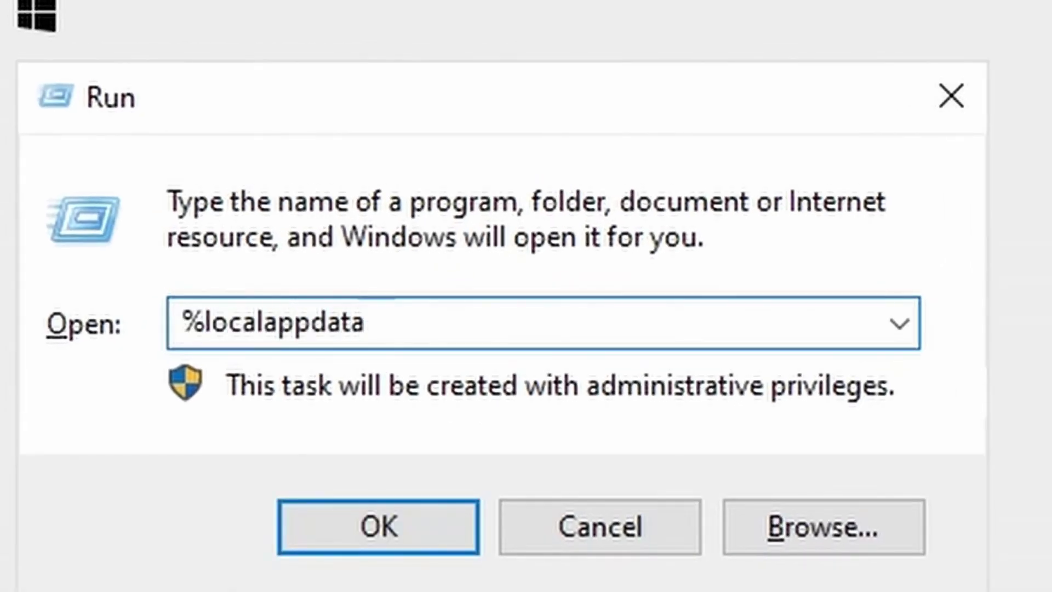
{"action": "key", "text": "Return"}
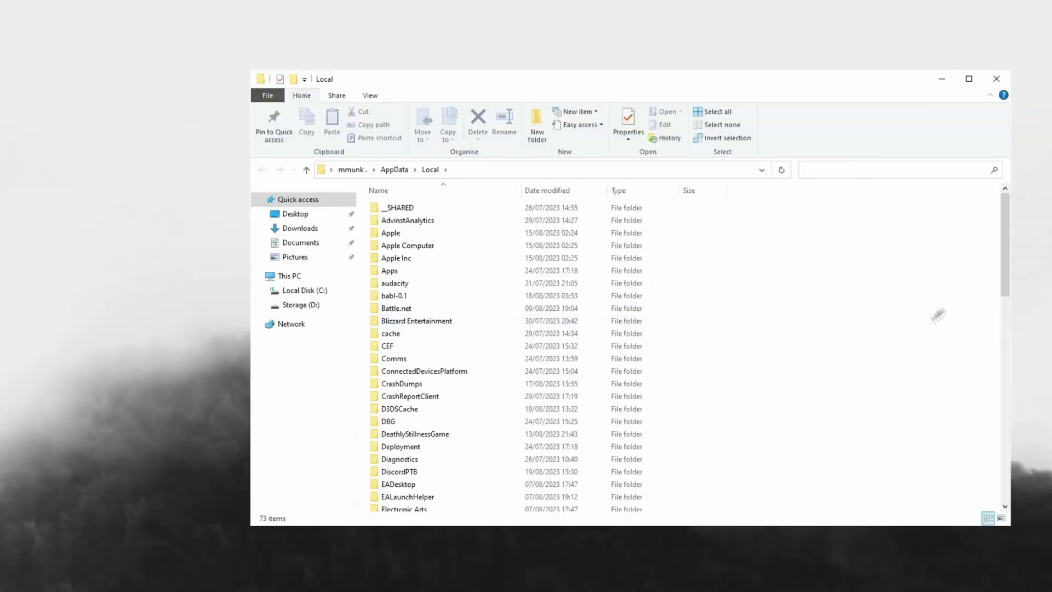
{"action": "left_click_drag", "start_coordinate": [1005, 252], "coordinate": [1005, 455]}
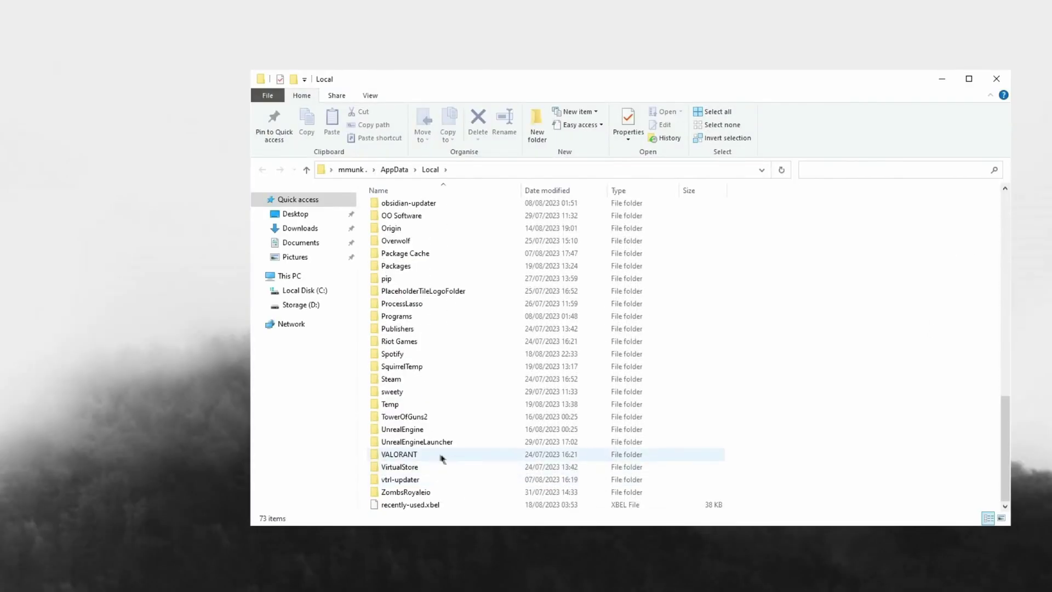
{"action": "double_click", "coordinate": [441, 455]}
{"action": "double_click", "coordinate": [410, 208]}
{"action": "double_click", "coordinate": [410, 209]}
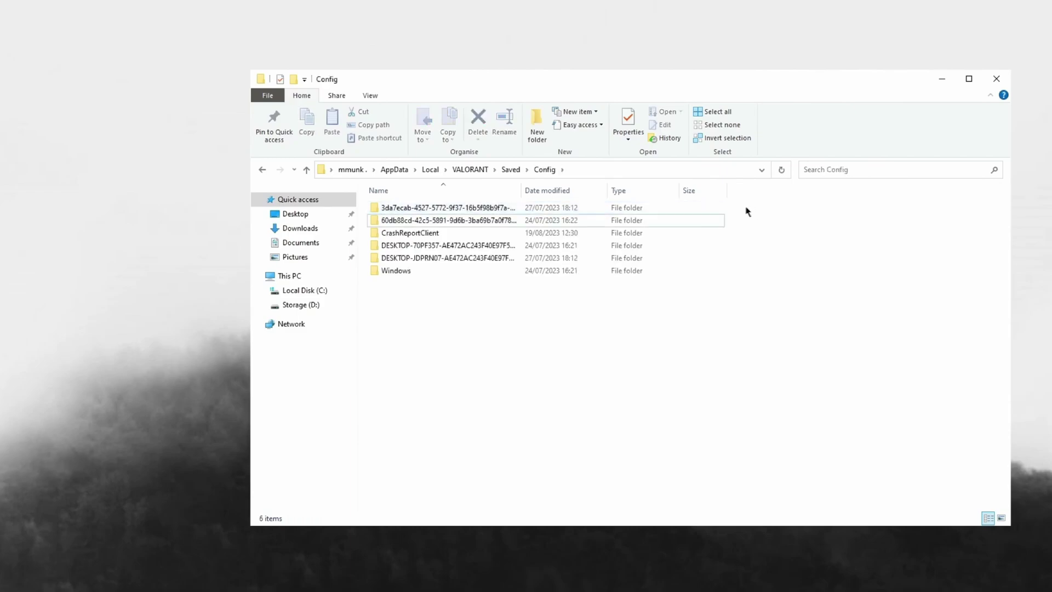
- Select the top folder rows in the Config folder, then clear the selection
{"action": "left_click_drag", "start_coordinate": [741, 205], "coordinate": [692, 218]}
{"action": "left_click", "coordinate": [445, 209]}
{"action": "left_click", "coordinate": [444, 220]}
{"action": "left_click", "coordinate": [437, 210]}
{"action": "left_click", "coordinate": [438, 317]}
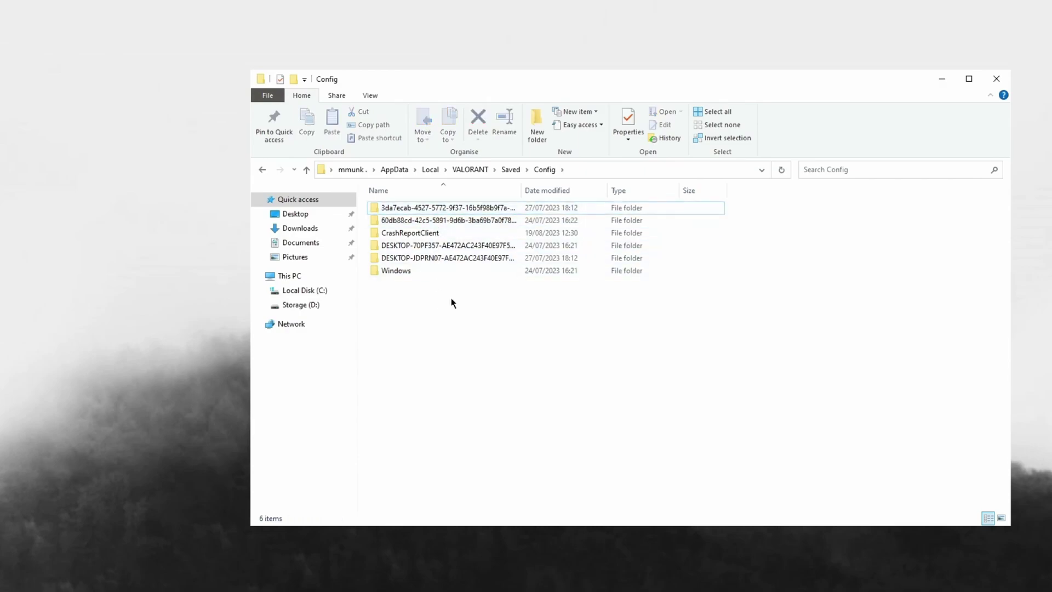
- Open RiotLocalMachine.ini from the Windows config folder in Notepad, review it, and close it
{"action": "double_click", "coordinate": [423, 271]}
{"action": "right_click", "coordinate": [428, 211]}
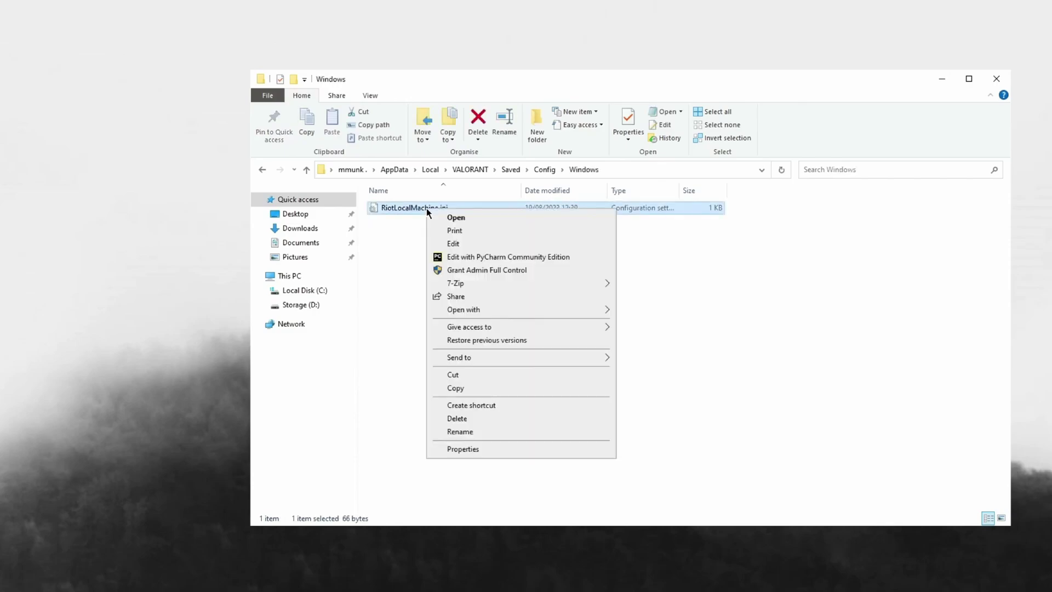
{"action": "left_click", "coordinate": [456, 217]}
{"action": "left_click_drag", "start_coordinate": [369, 96], "coordinate": [246, 125]}
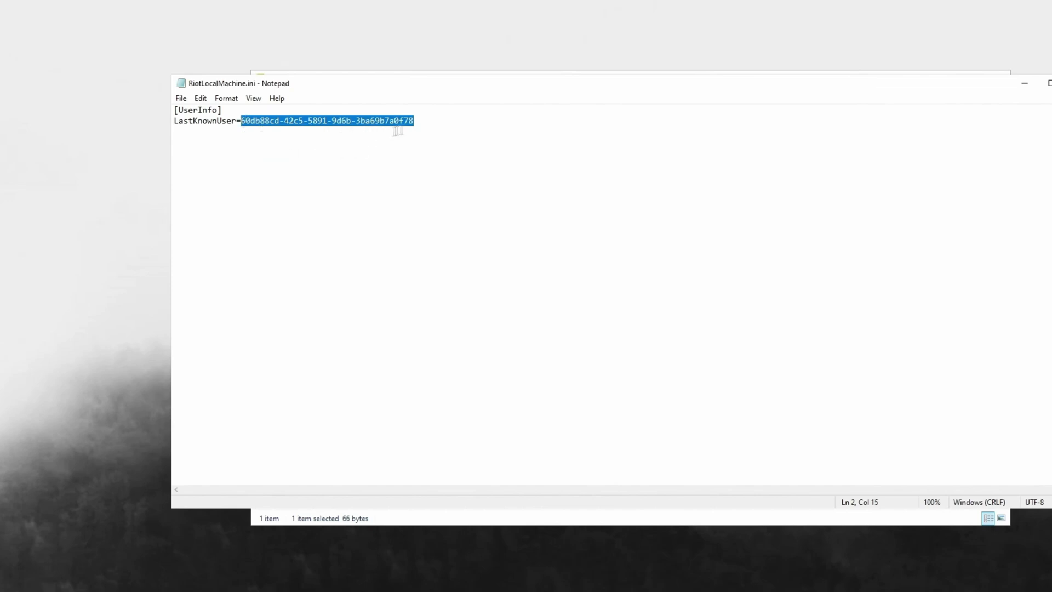
{"action": "key", "text": "Right"}
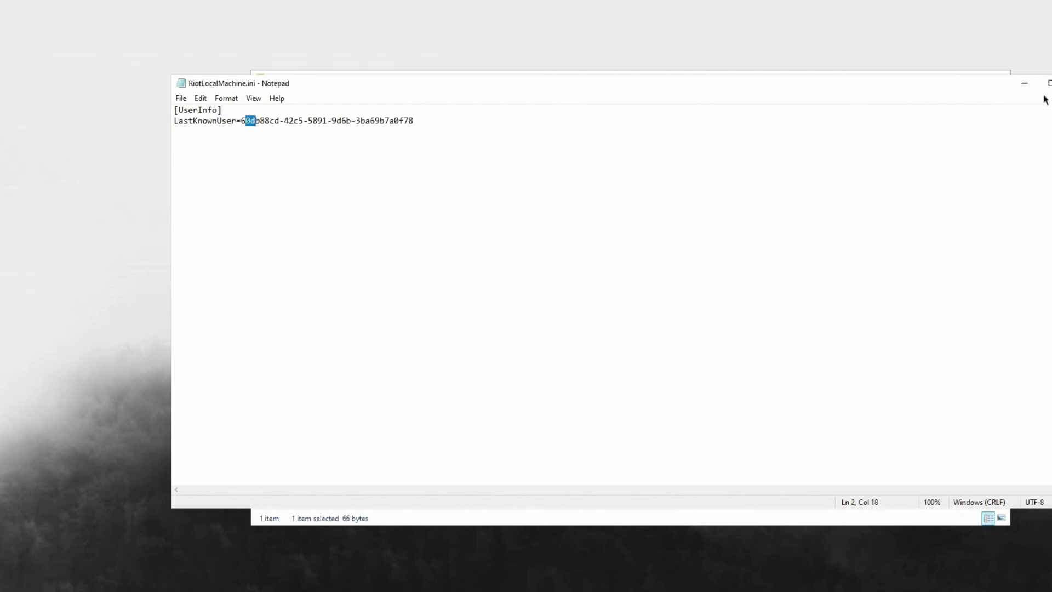
{"action": "left_click", "coordinate": [1024, 83]}
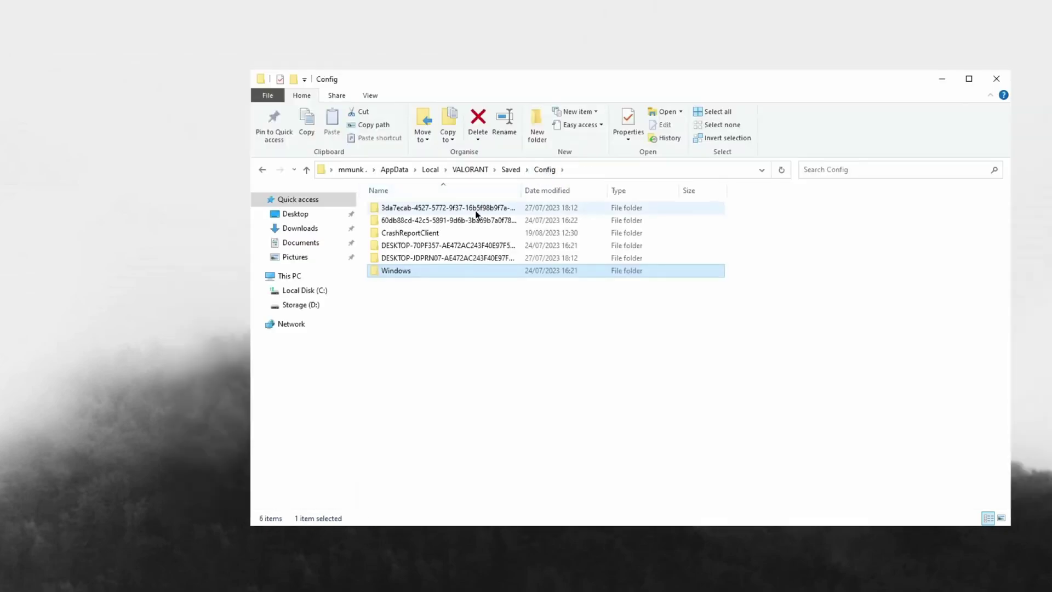
- Open the -eu folder's Windows\GameUserSettings.ini and check its sg.ResolutionQuality=80 line
{"action": "double_click", "coordinate": [439, 220]}
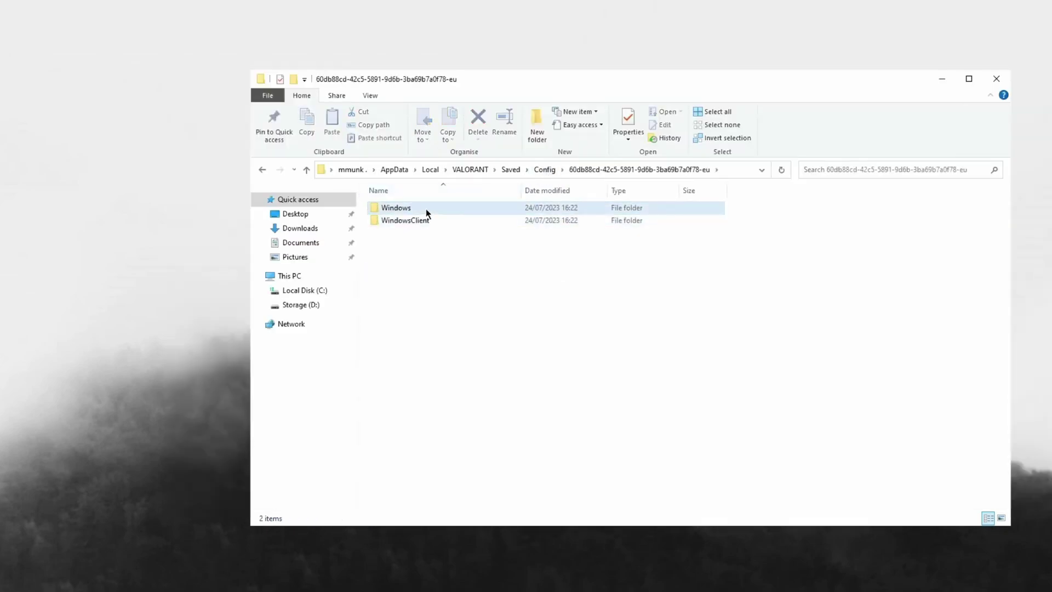
{"action": "double_click", "coordinate": [428, 211]}
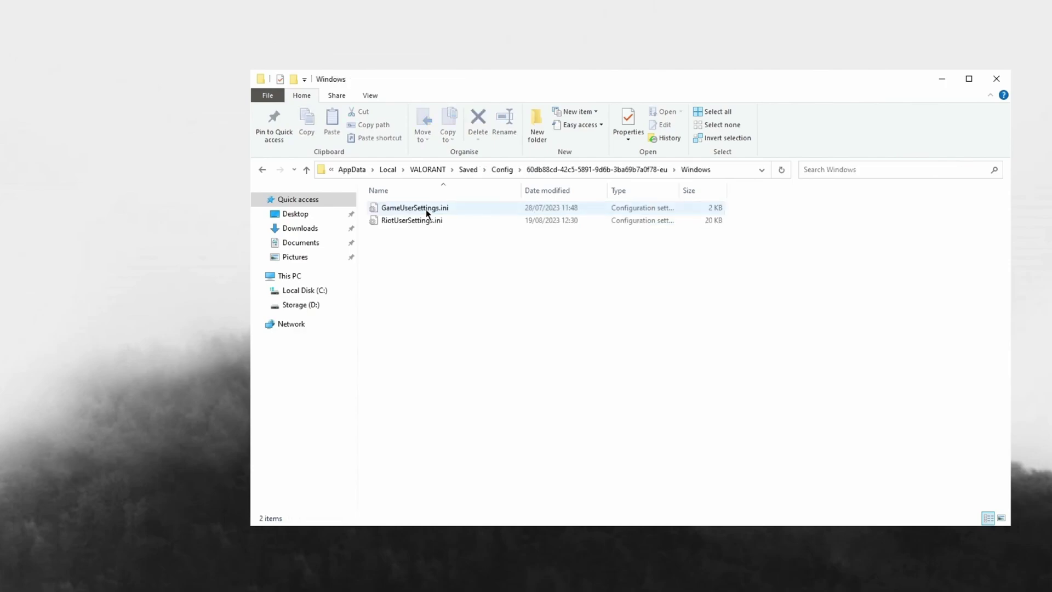
{"action": "double_click", "coordinate": [463, 208]}
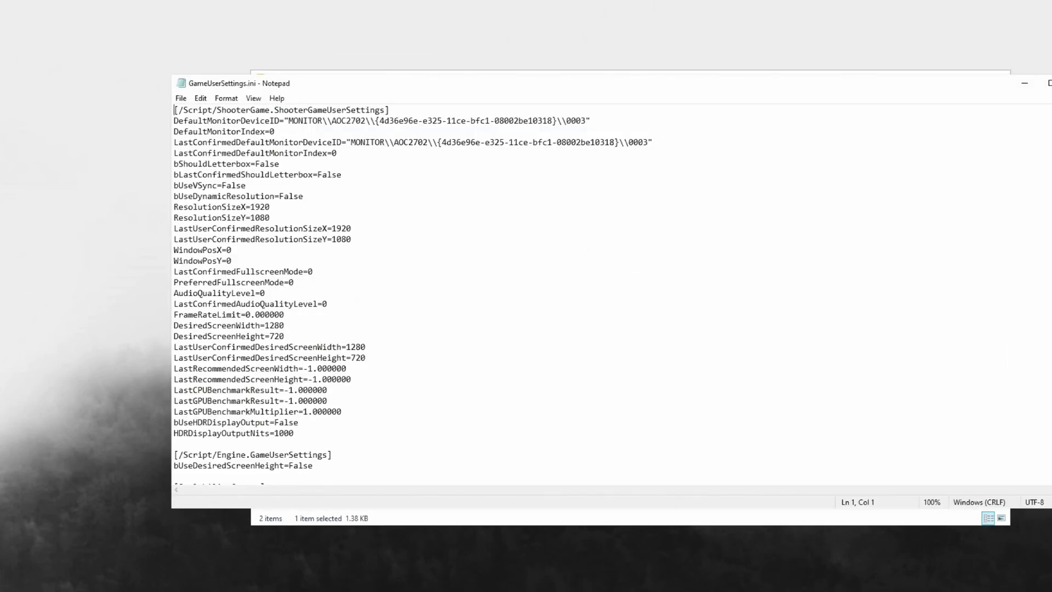
{"action": "scroll", "coordinate": [340, 384], "scroll_direction": "down", "scroll_amount": 5}
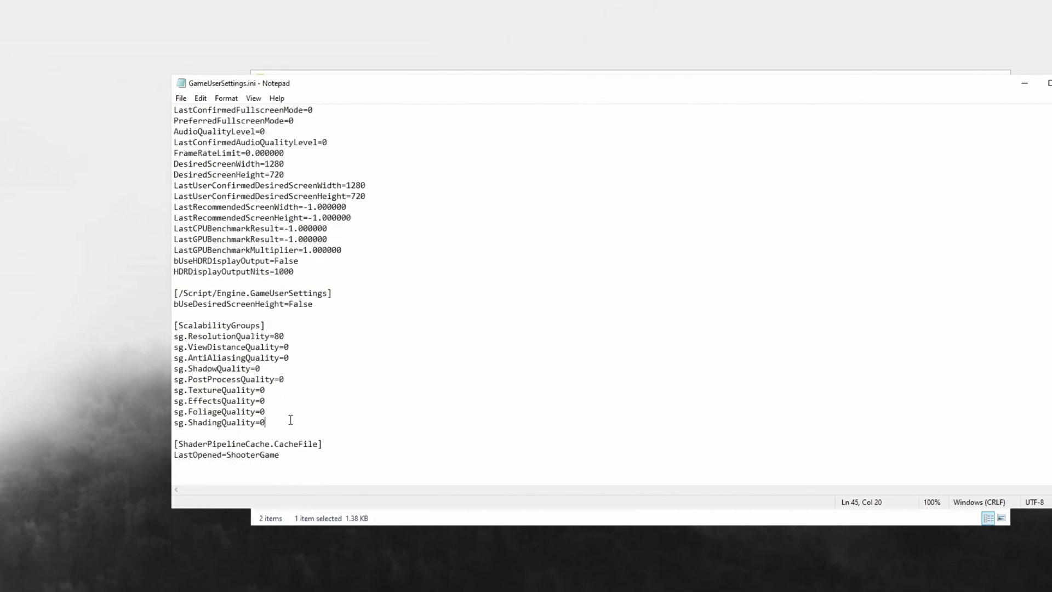
{"action": "left_click_drag", "start_coordinate": [174, 336], "coordinate": [289, 336]}
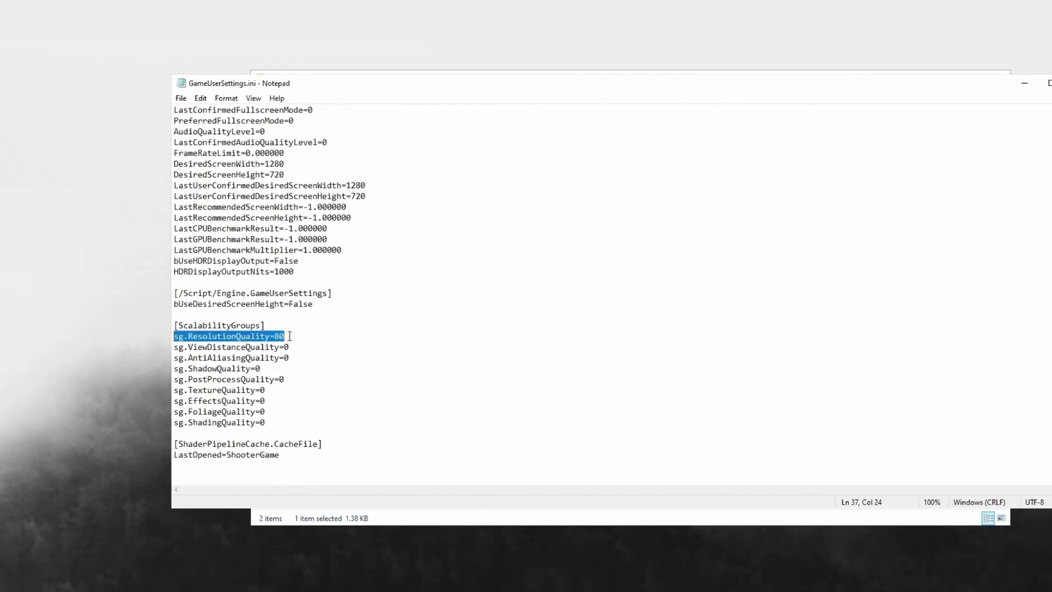
{"action": "left_click", "coordinate": [281, 338]}
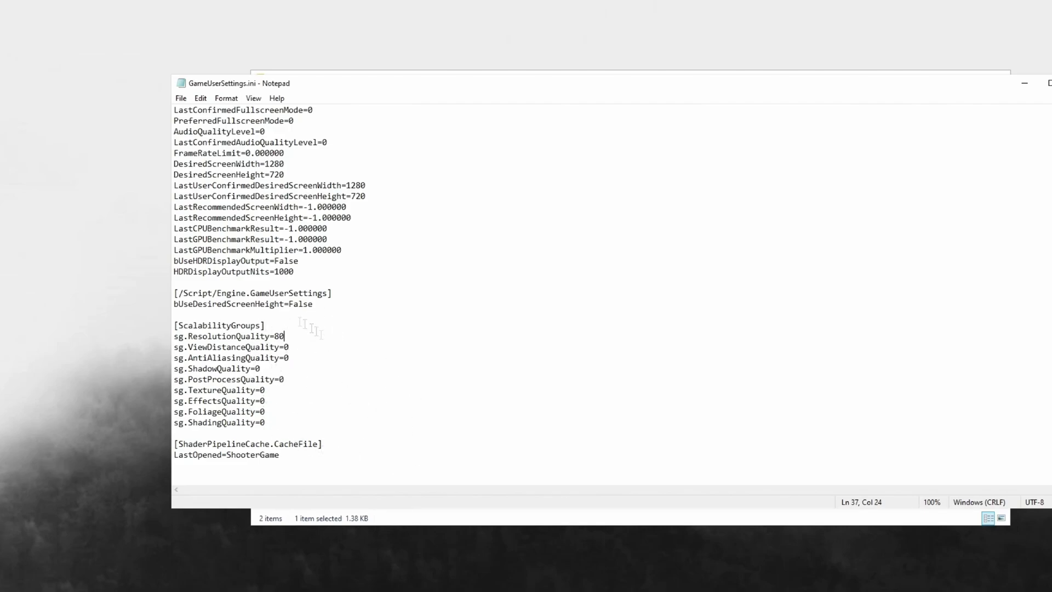
{"action": "left_click_drag", "start_coordinate": [290, 333], "coordinate": [174, 336]}
{"action": "left_click", "coordinate": [253, 341]}
- Close GameUserSettings.ini and open its file Properties
{"action": "key", "text": "alt+F4"}
{"action": "right_click", "coordinate": [451, 208]}
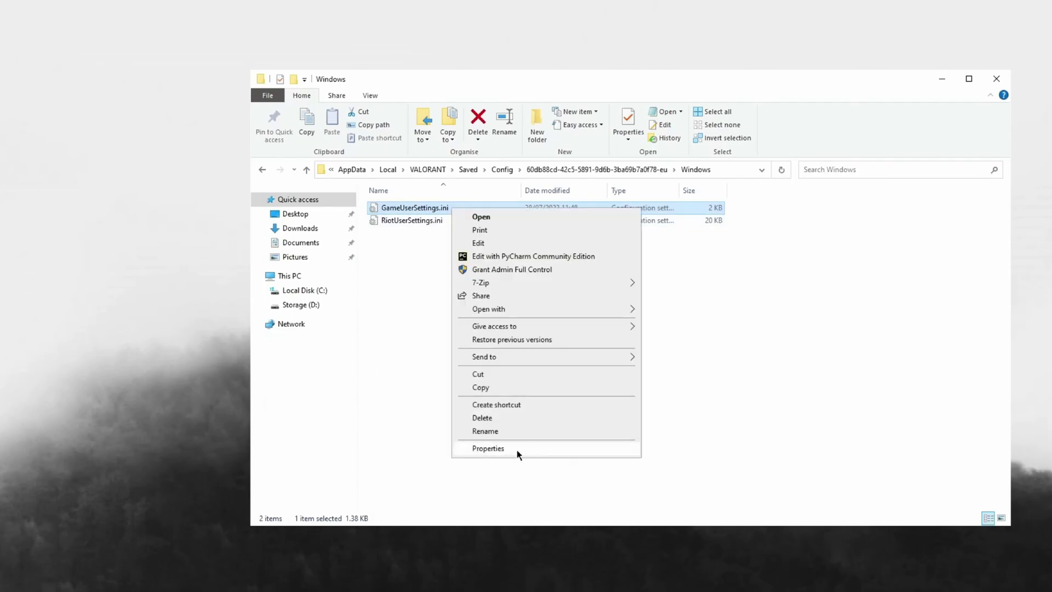
{"action": "left_click", "coordinate": [514, 449]}
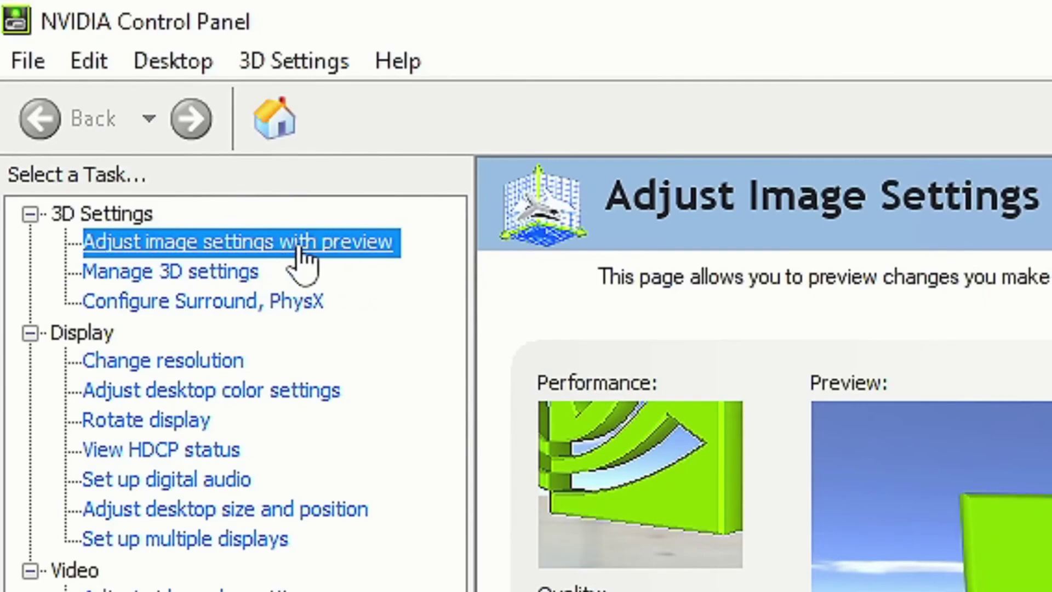
- Set global Image Scaling to On (GPU Scaling & Sharpening), keep Sharpen 50%, and tick Overlay Indicator
{"action": "left_click", "coordinate": [110, 249]}
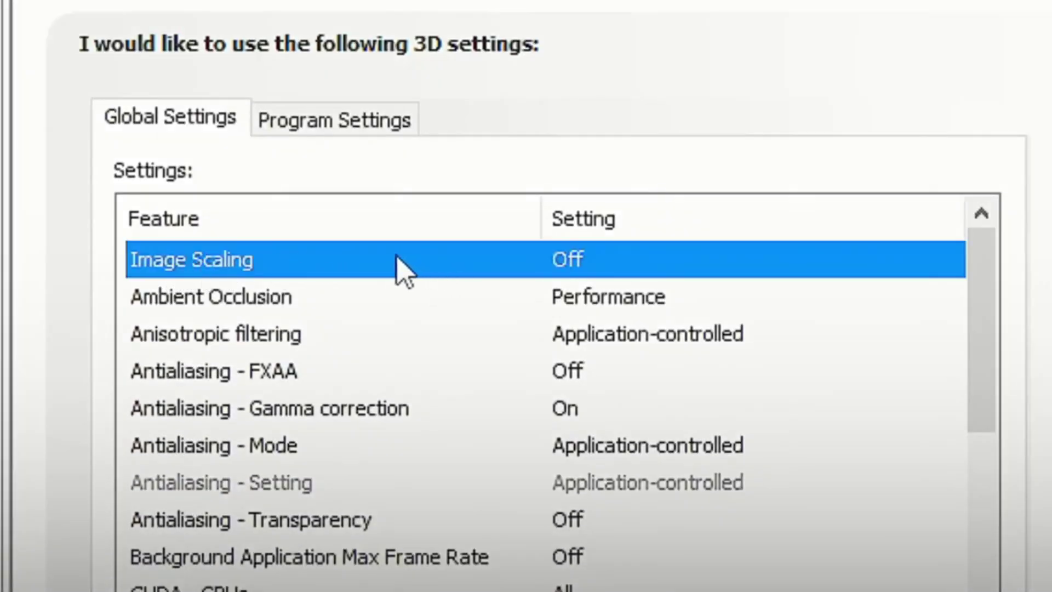
{"action": "left_click", "coordinate": [482, 270]}
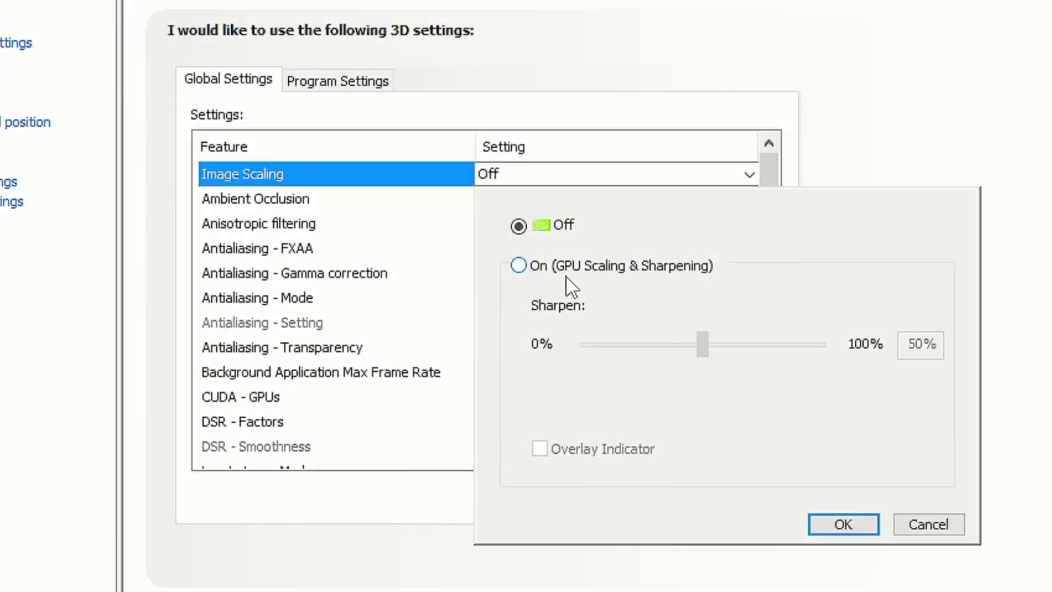
{"action": "left_click", "coordinate": [539, 267]}
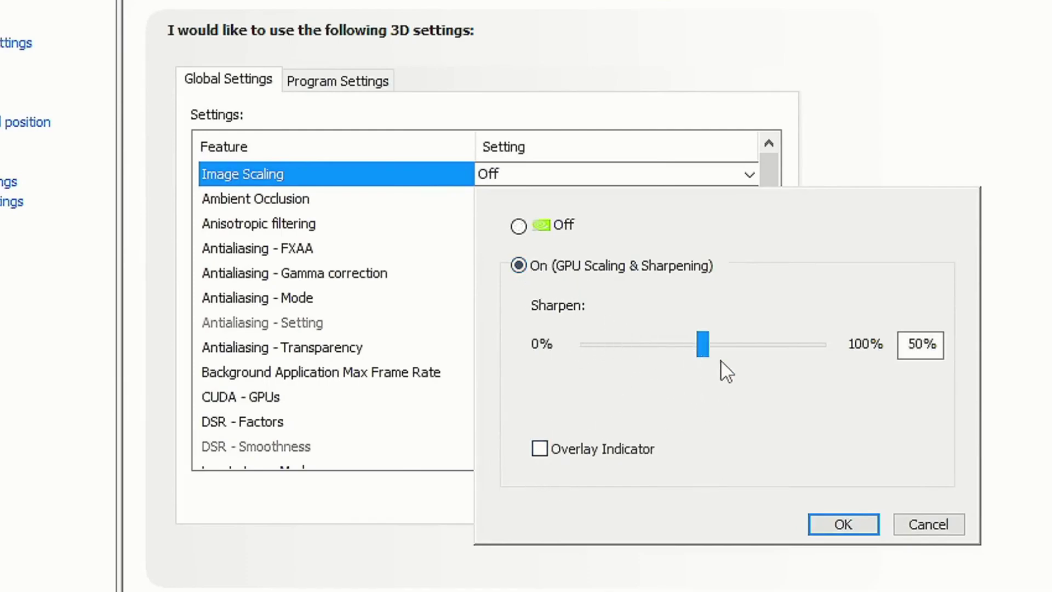
{"action": "left_click", "coordinate": [540, 451]}
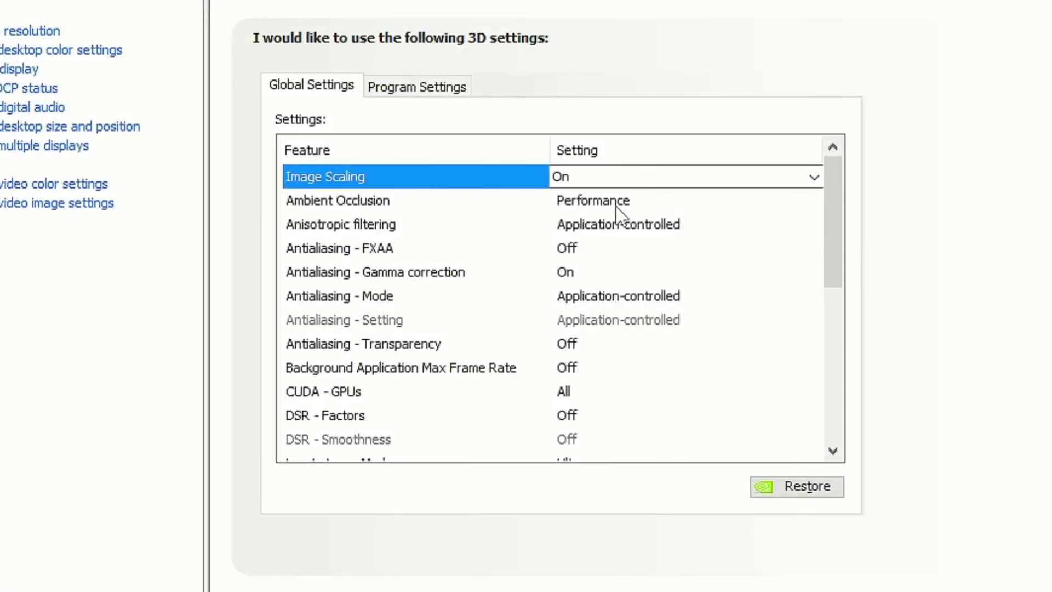
- Review global settings from Ambient Occlusion through Background Application Max Frame Rate
{"action": "left_click", "coordinate": [586, 201]}
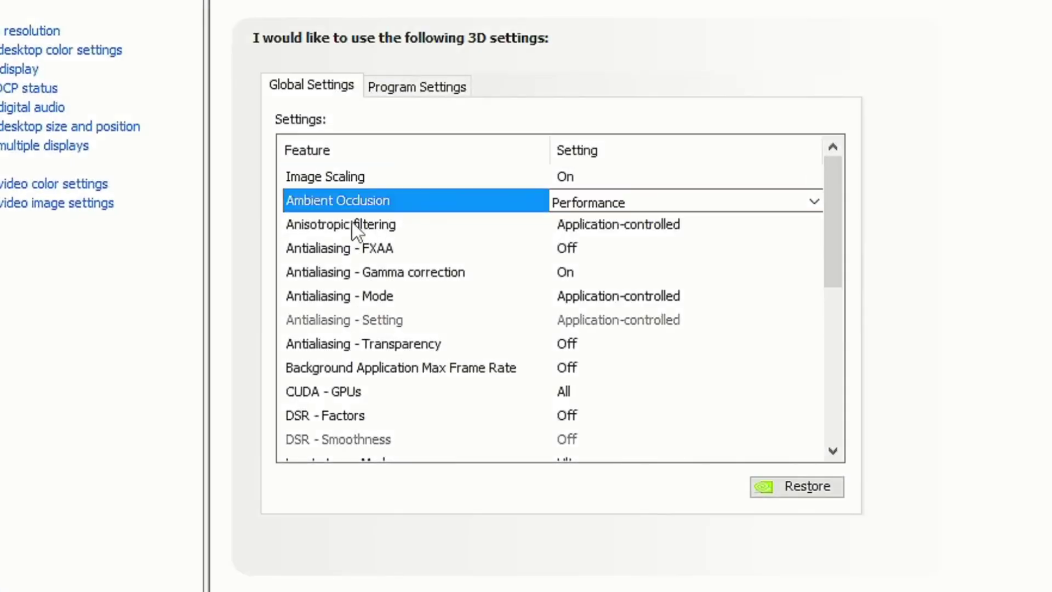
{"action": "left_click", "coordinate": [444, 226]}
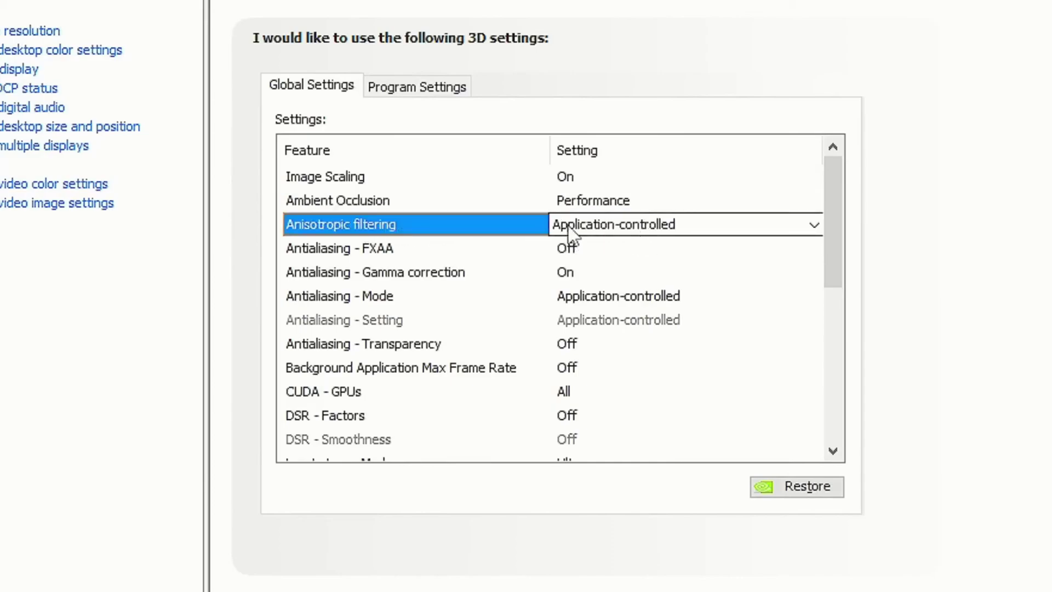
{"action": "left_click", "coordinate": [410, 252]}
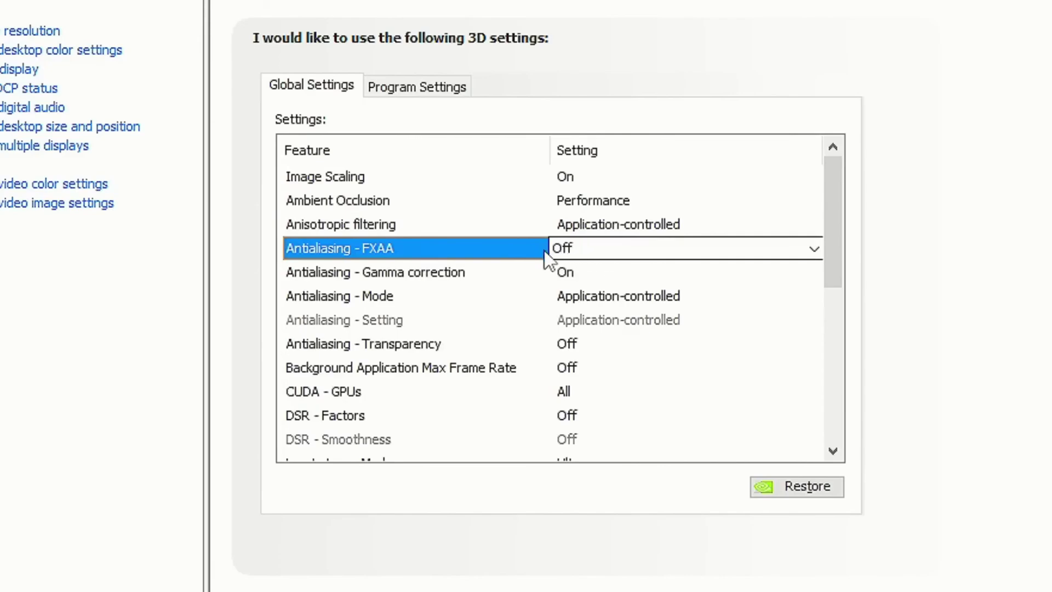
{"action": "left_click", "coordinate": [477, 274]}
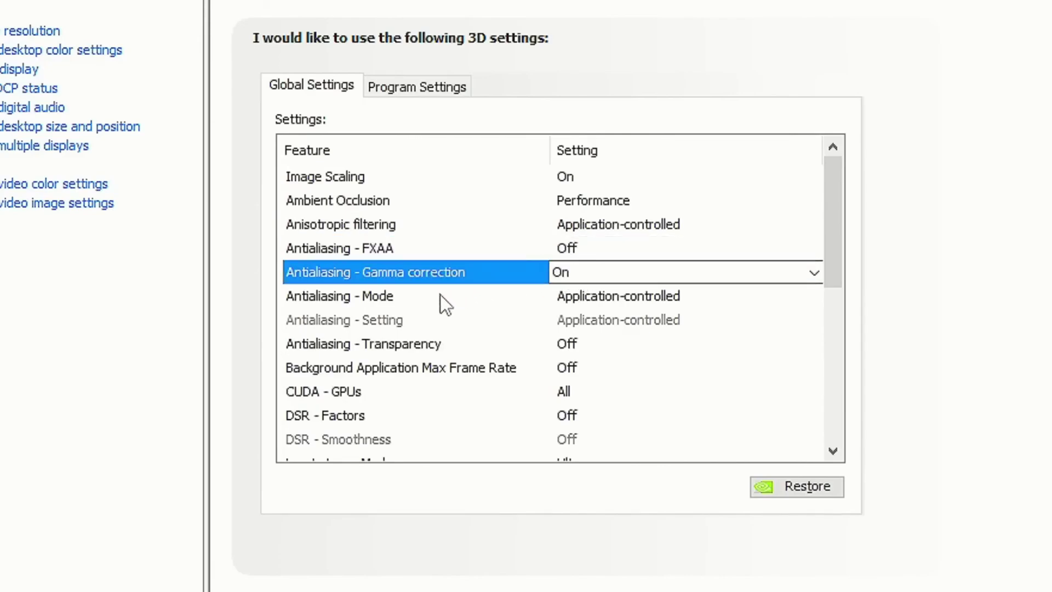
{"action": "left_click", "coordinate": [595, 298]}
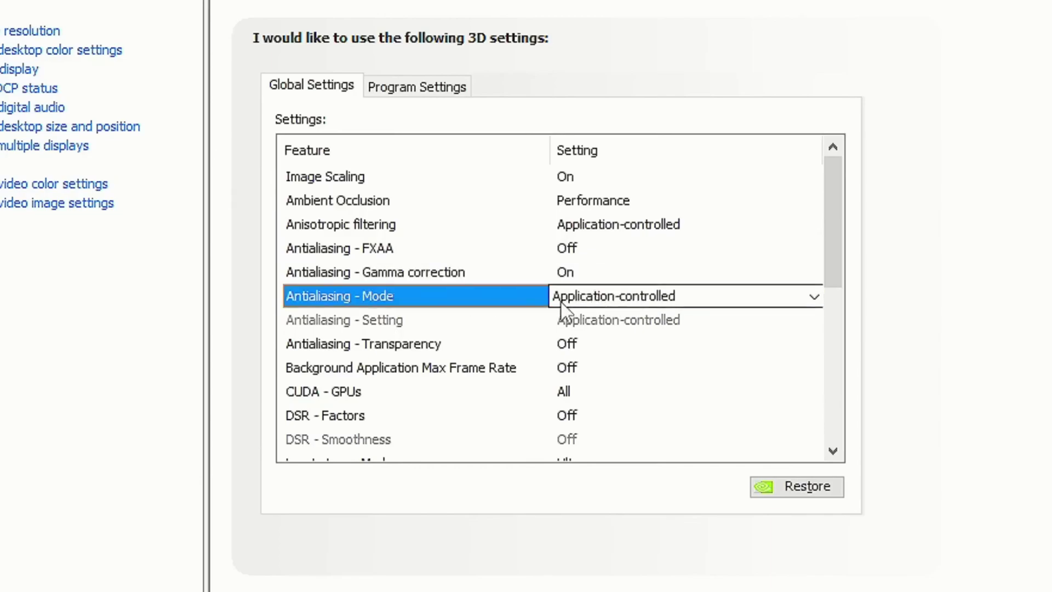
{"action": "left_click", "coordinate": [584, 345]}
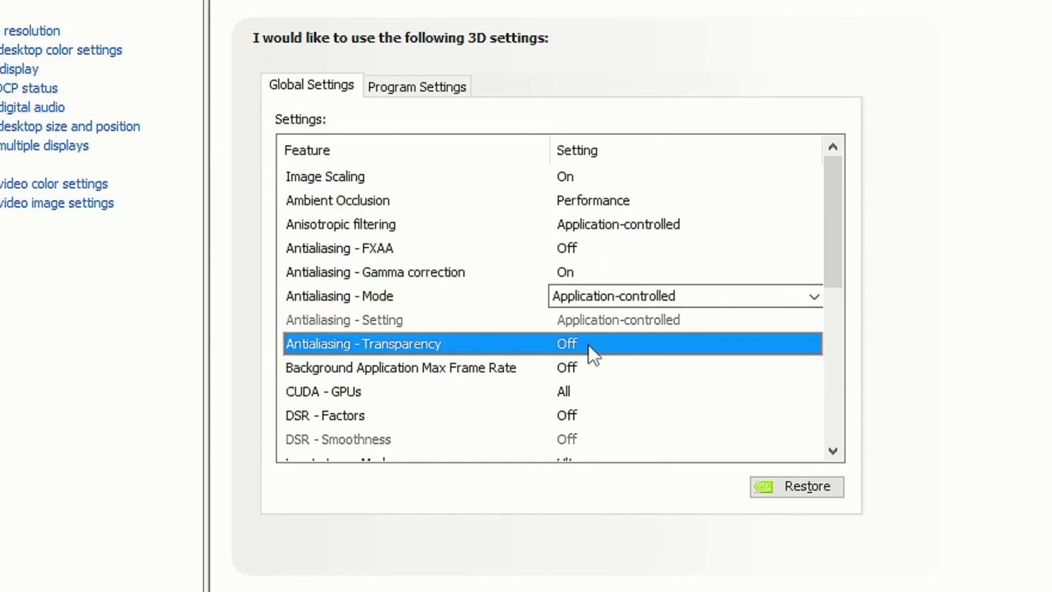
{"action": "left_click", "coordinate": [512, 371]}
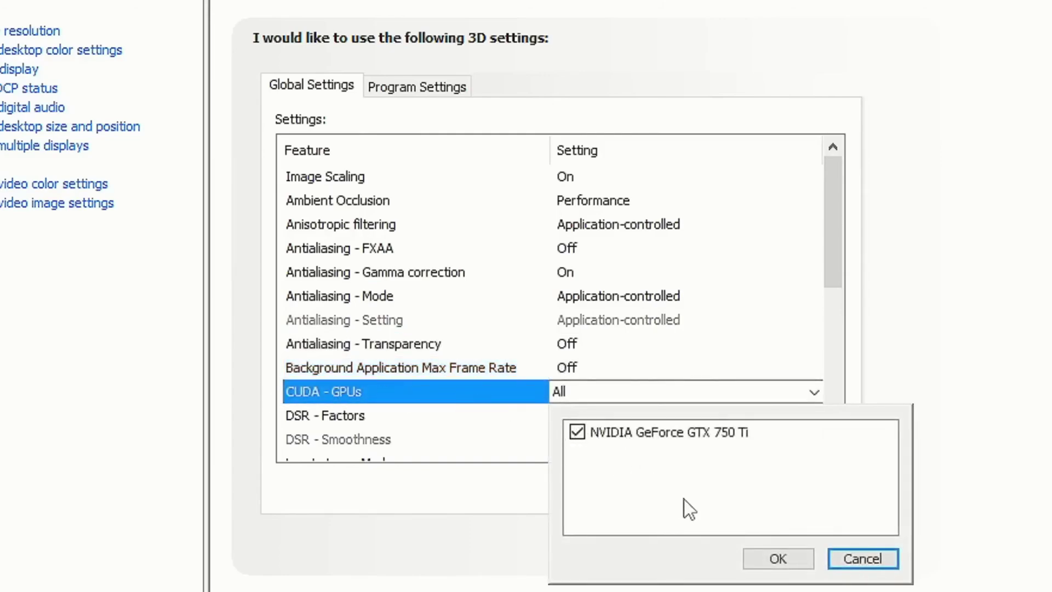
- Leave DSR - Factors Off and move on to Max Frame Rate
{"action": "left_click", "coordinate": [375, 202]}
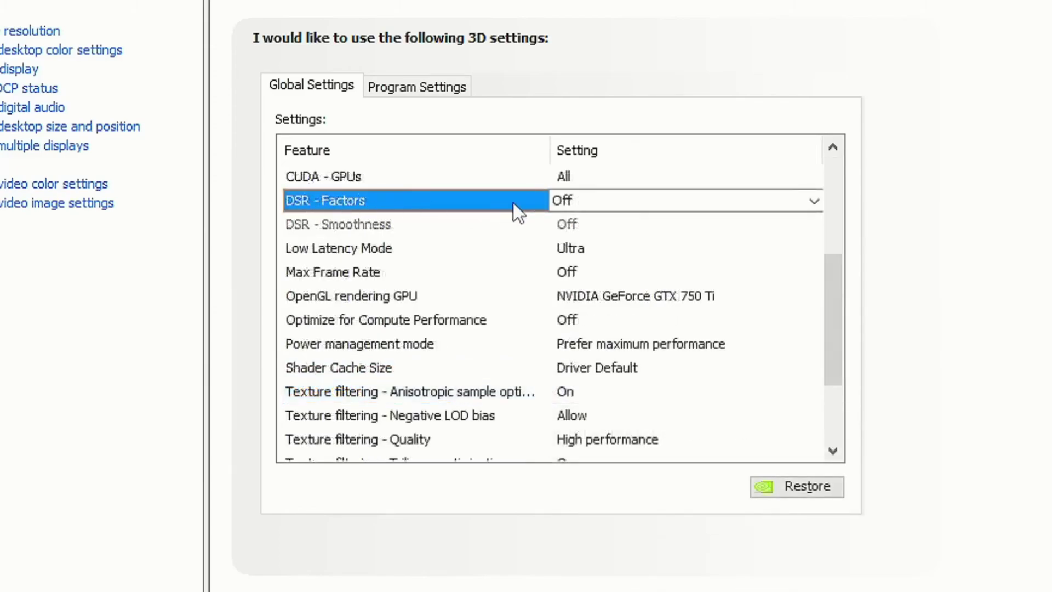
{"action": "left_click", "coordinate": [562, 204]}
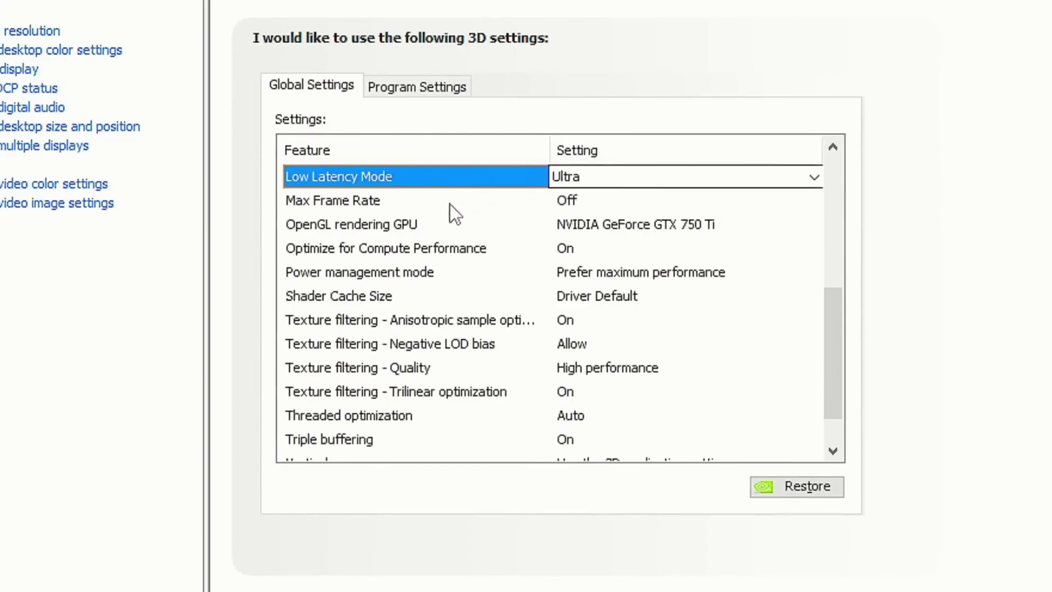
{"action": "left_click", "coordinate": [395, 200]}
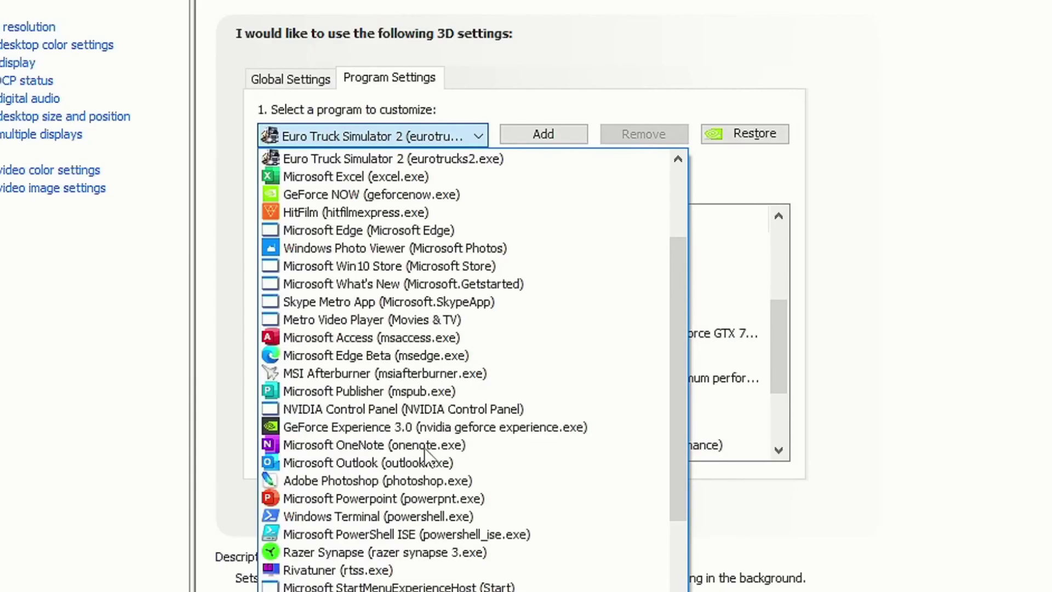
- Turn Max Frame Rate on at 58 FPS for Euro Truck Simulator 2 and confirm
{"action": "left_click", "coordinate": [351, 161]}
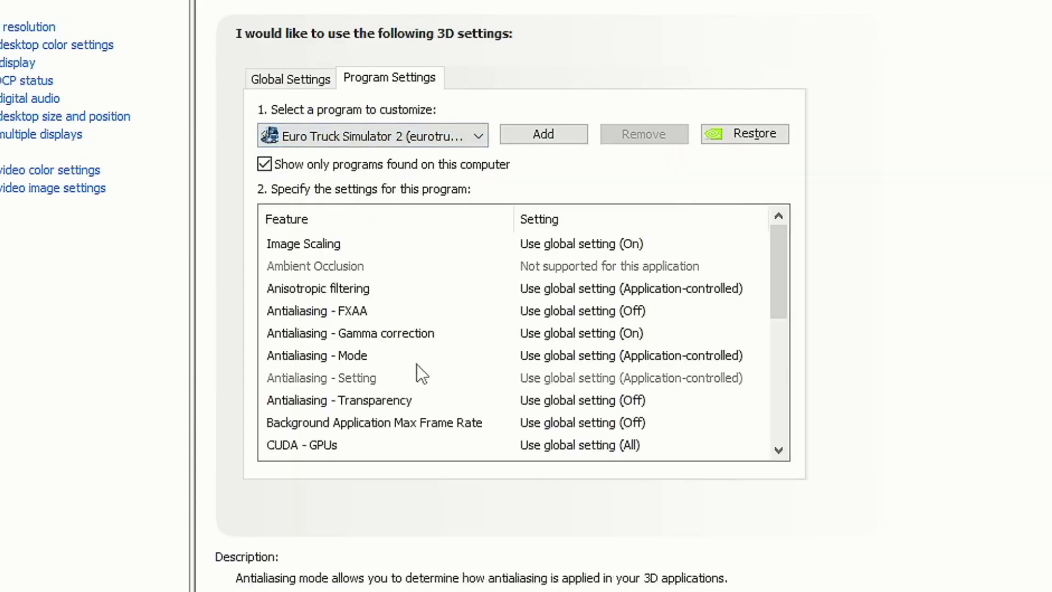
{"action": "scroll", "coordinate": [778, 264], "scroll_direction": "down", "scroll_amount": 3}
{"action": "left_click", "coordinate": [423, 311]}
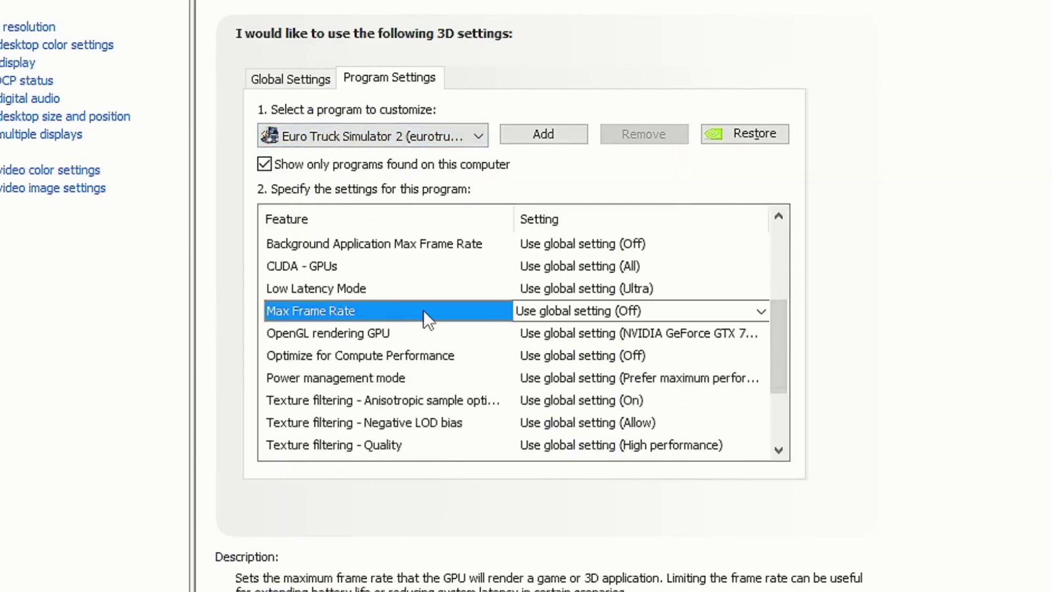
{"action": "left_click", "coordinate": [584, 316]}
{"action": "left_click", "coordinate": [568, 430]}
{"action": "left_click", "coordinate": [830, 545]}
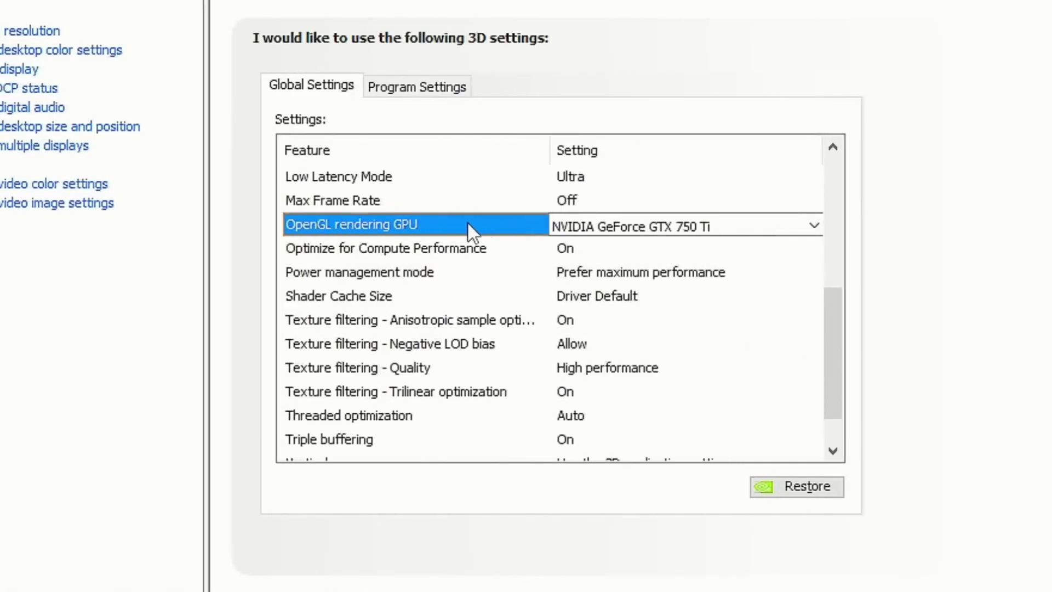
- Set the OpenGL rendering GPU to GeForce GTX 750 Ti, then review power management, shader cache and texture filtering settings
{"action": "left_click", "coordinate": [567, 229]}
{"action": "left_click", "coordinate": [588, 262]}
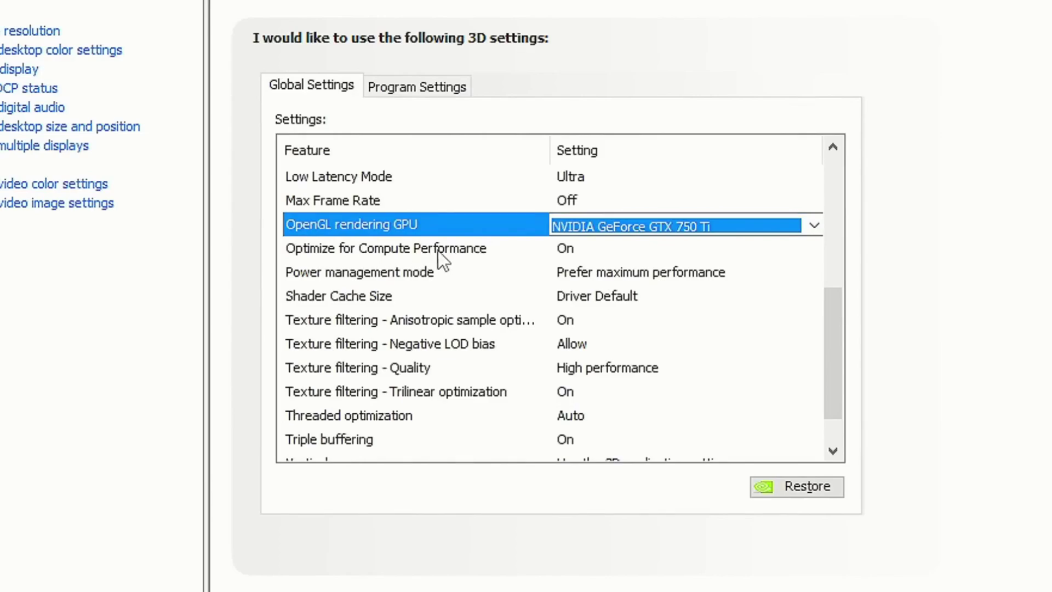
{"action": "left_click", "coordinate": [589, 248]}
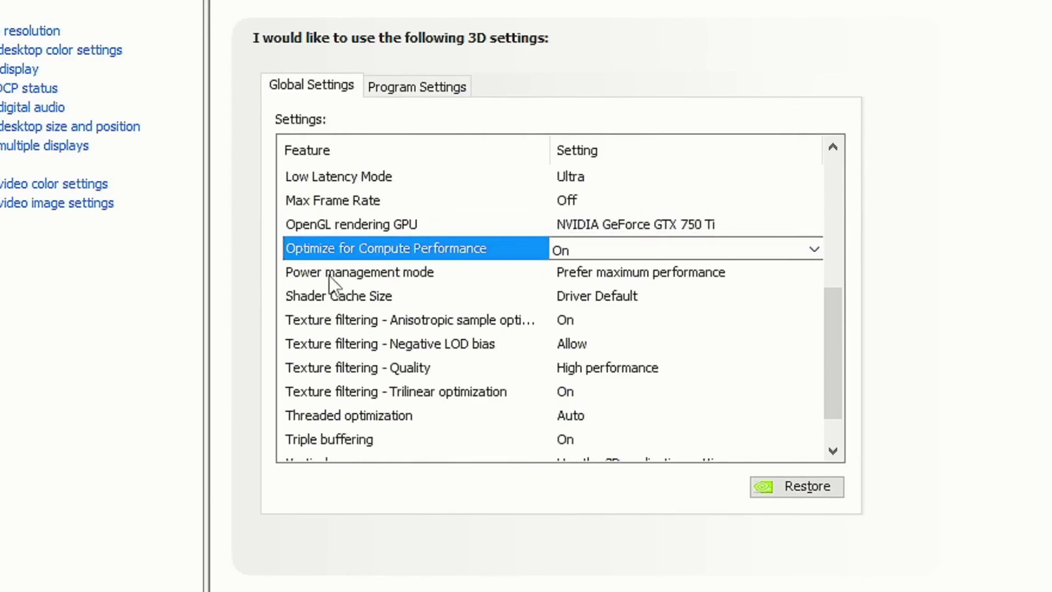
{"action": "left_click", "coordinate": [611, 272]}
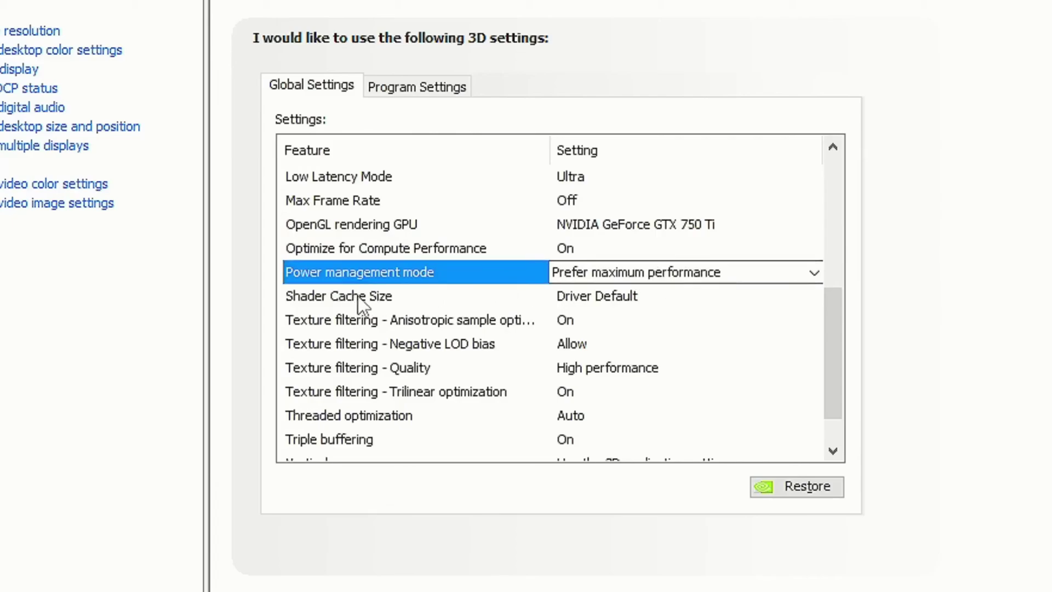
{"action": "left_click", "coordinate": [615, 297]}
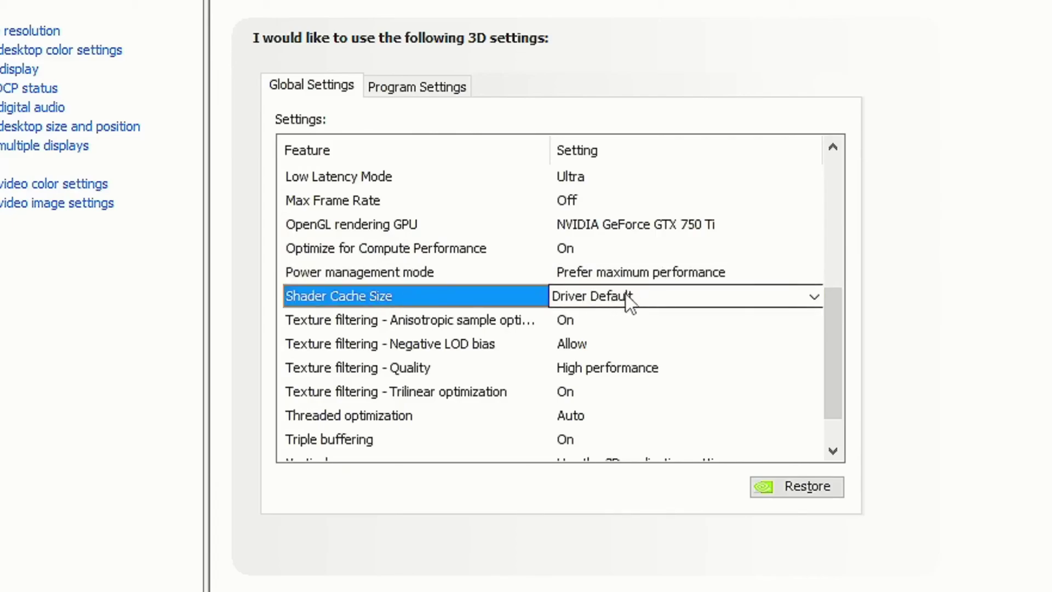
{"action": "left_click", "coordinate": [433, 323]}
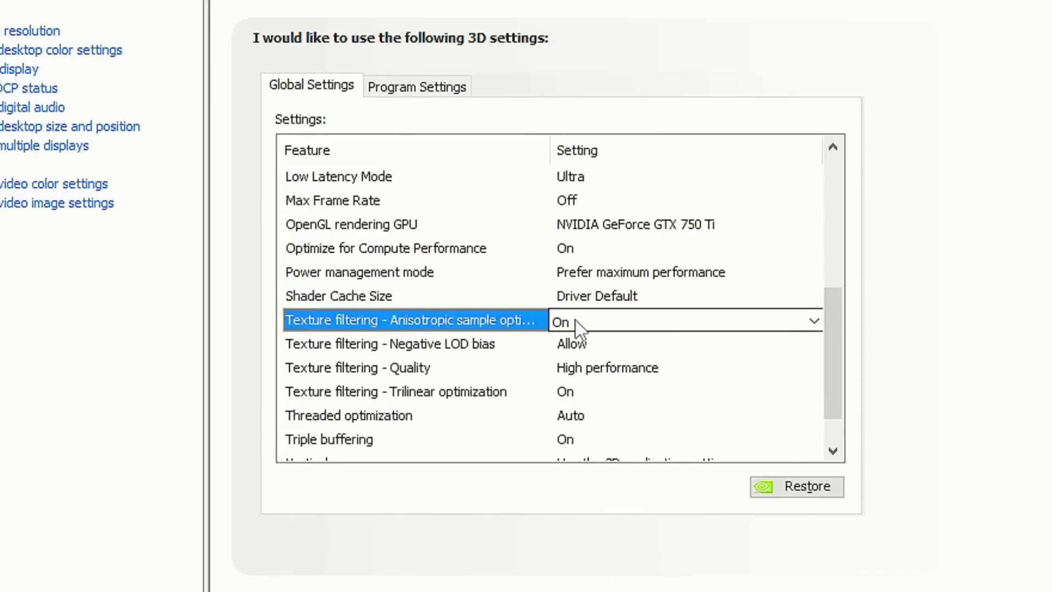
{"action": "left_click", "coordinate": [445, 343]}
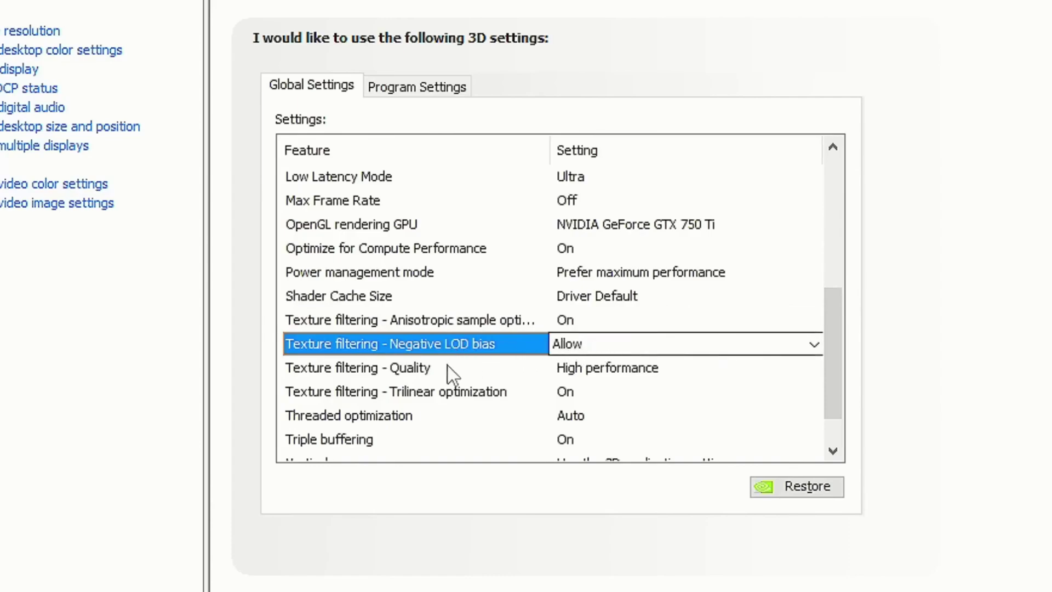
{"action": "left_click", "coordinate": [477, 369]}
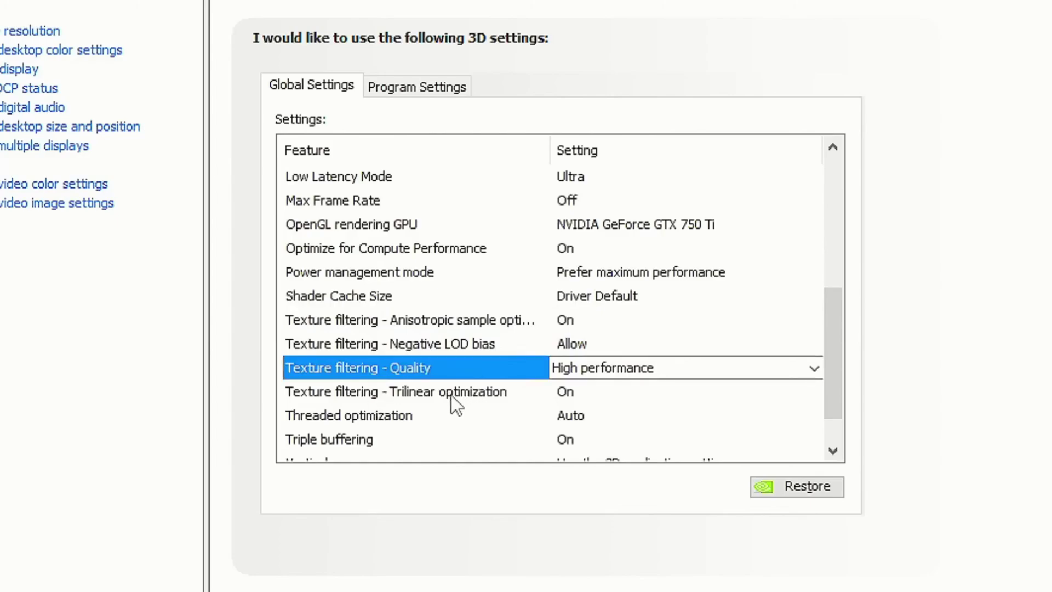
{"action": "left_click", "coordinate": [588, 394]}
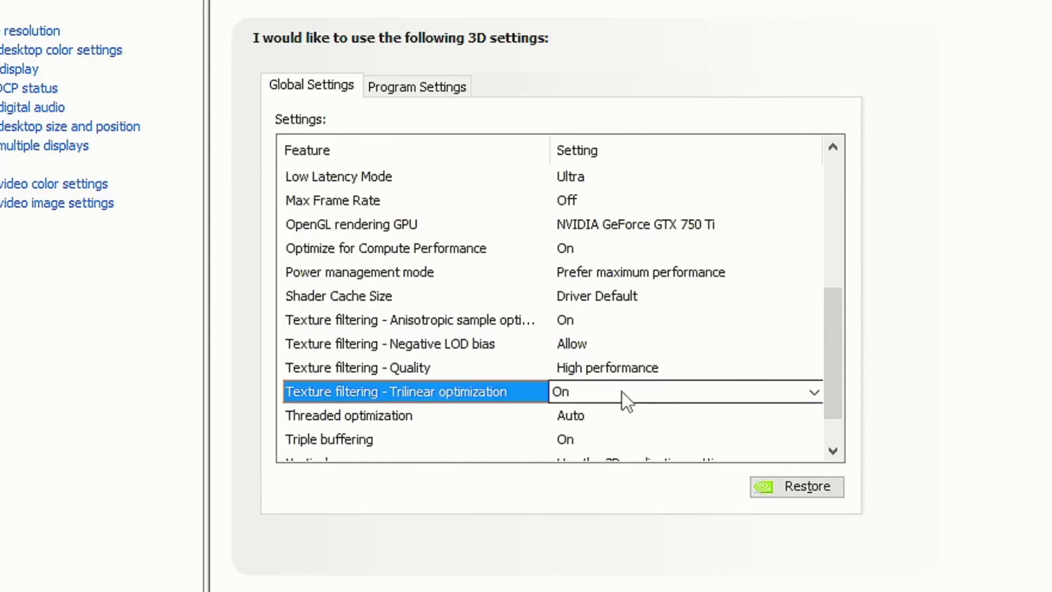
- Check Threaded optimization, Triple buffering, Vertical sync and VR pre-rendered frames
{"action": "scroll", "coordinate": [538, 372], "scroll_direction": "down", "scroll_amount": 1}
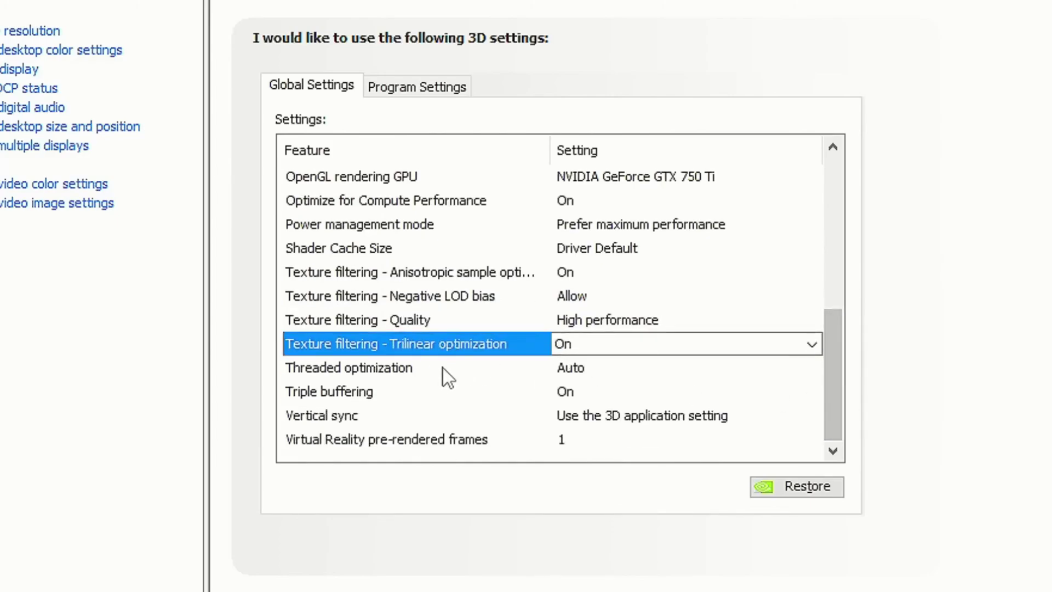
{"action": "left_click", "coordinate": [590, 371]}
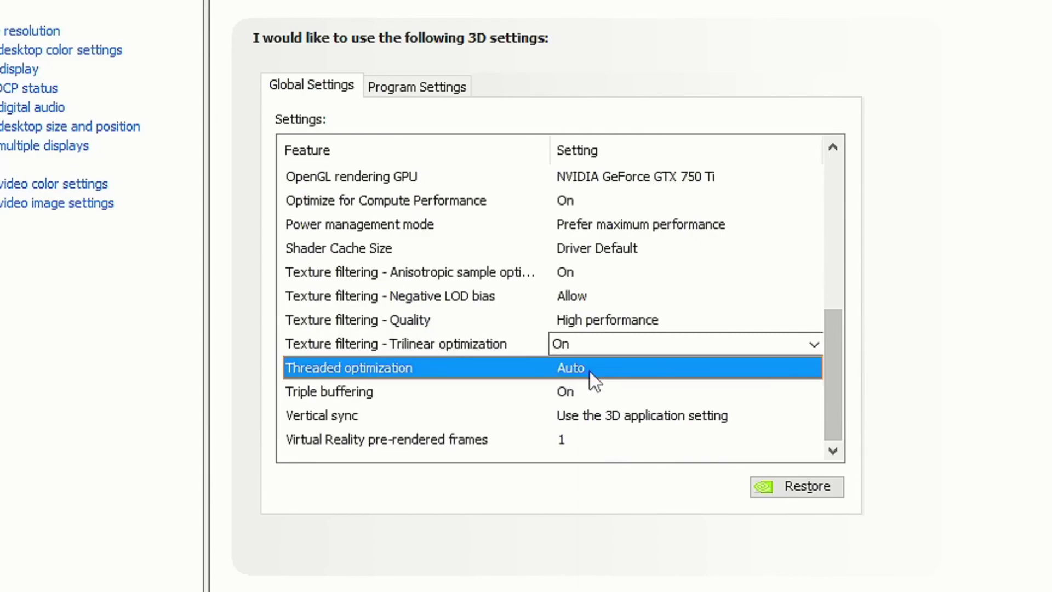
{"action": "left_click", "coordinate": [395, 391]}
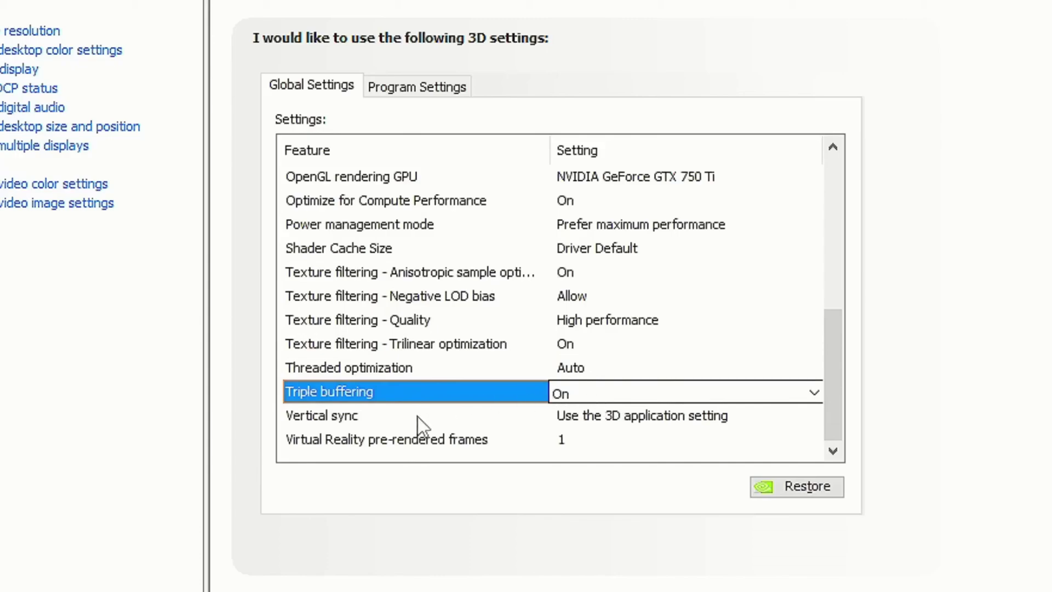
{"action": "left_click", "coordinate": [570, 417]}
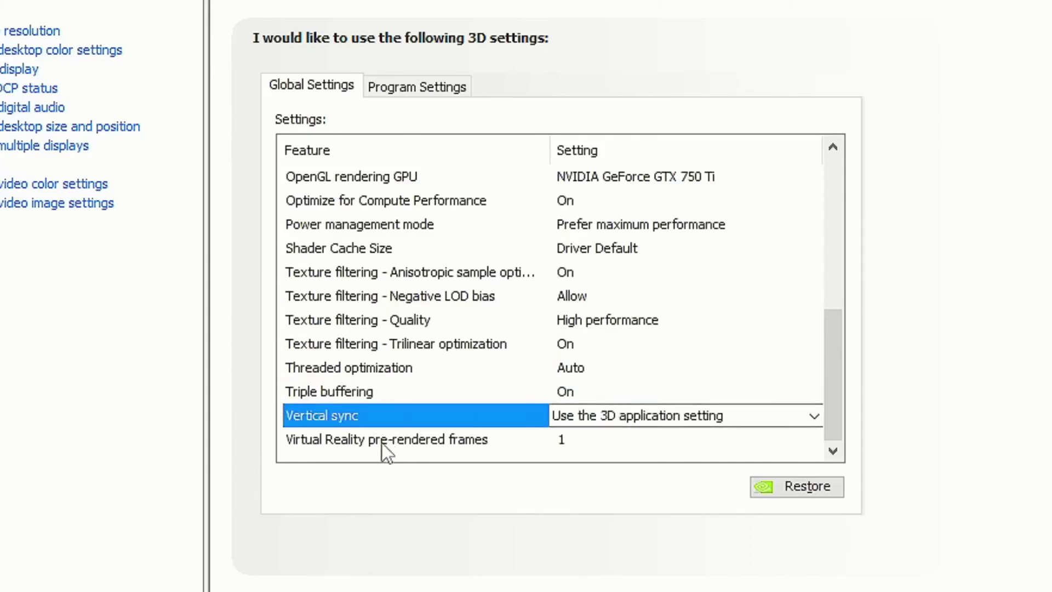
{"action": "left_click", "coordinate": [476, 441]}
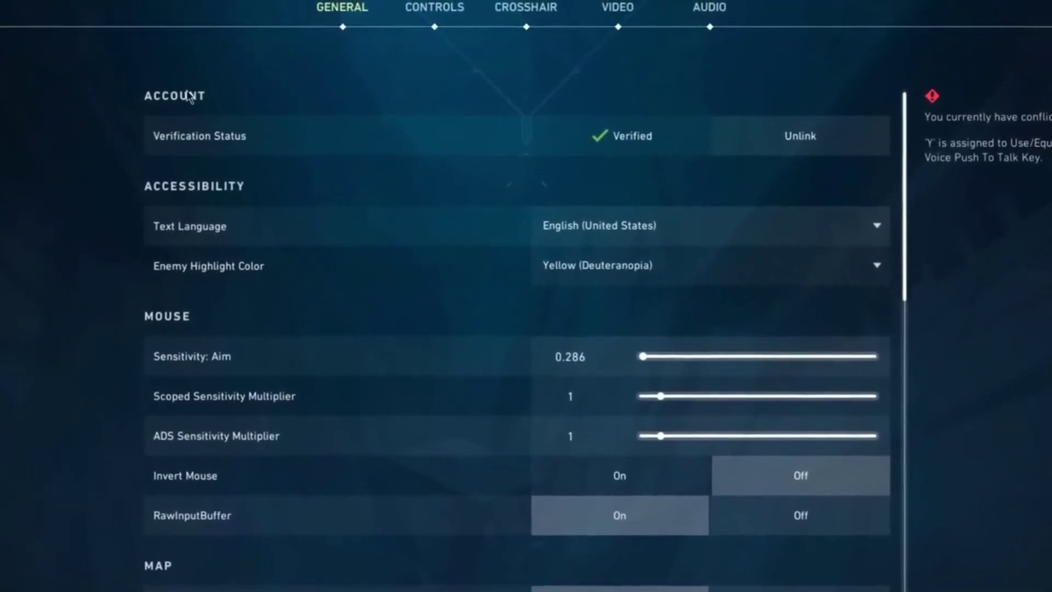
- On the VIDEO tab, set Display Mode to Fullscreen and keep 1920 x 1080 resolution
{"action": "scroll", "coordinate": [148, 438], "scroll_direction": "down", "scroll_amount": 2}
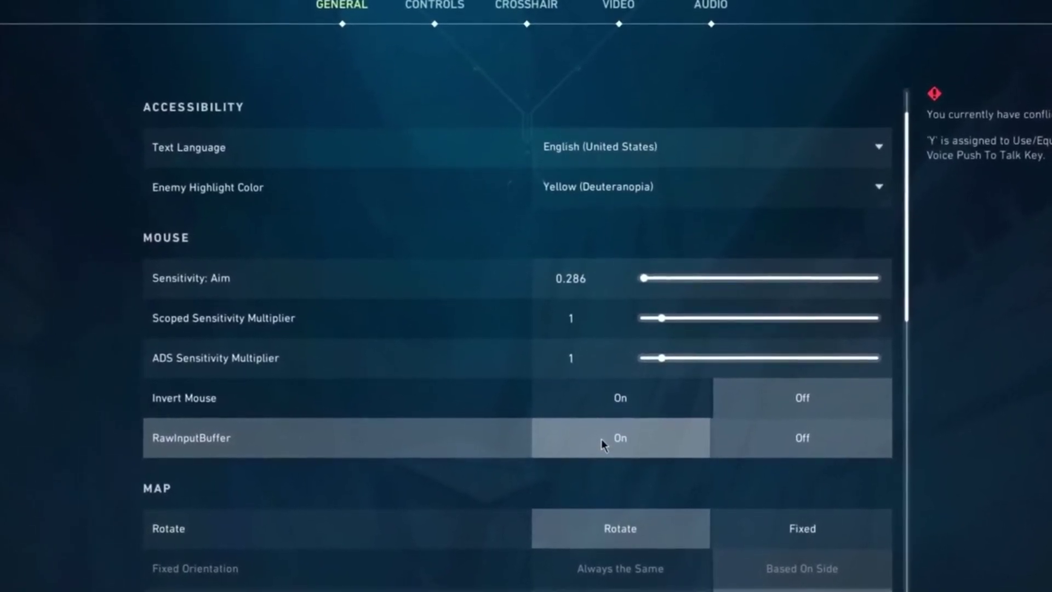
{"action": "scroll", "coordinate": [599, 443], "scroll_direction": "up", "scroll_amount": 2}
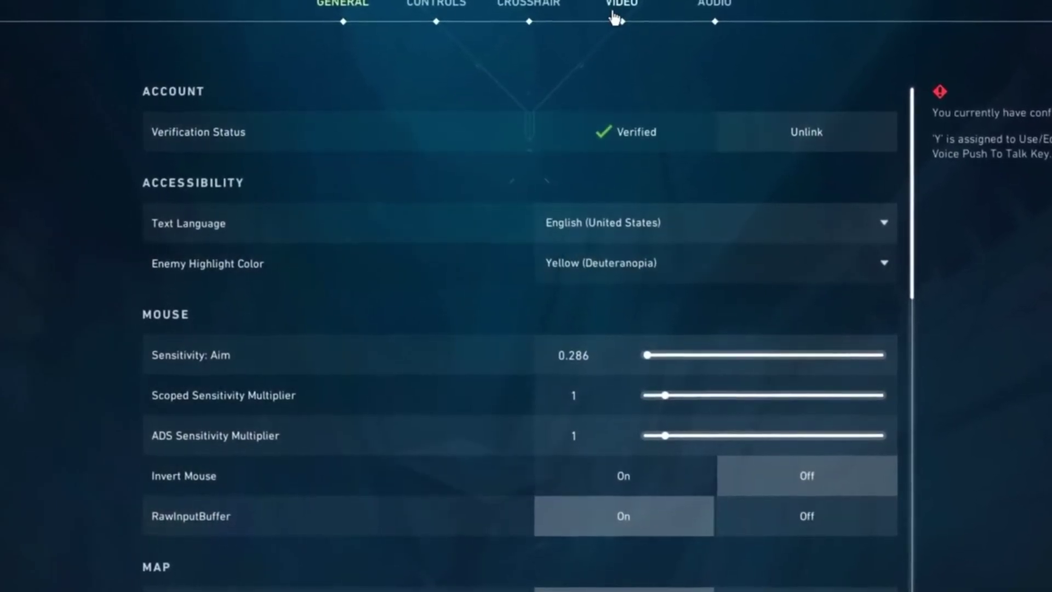
{"action": "left_click", "coordinate": [614, 16]}
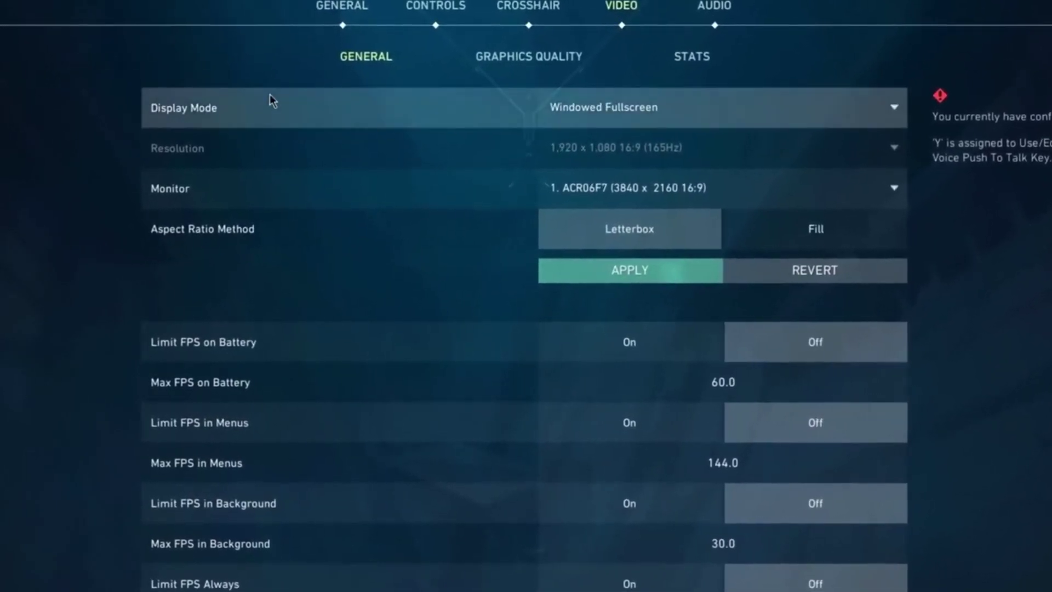
{"action": "left_click", "coordinate": [630, 118]}
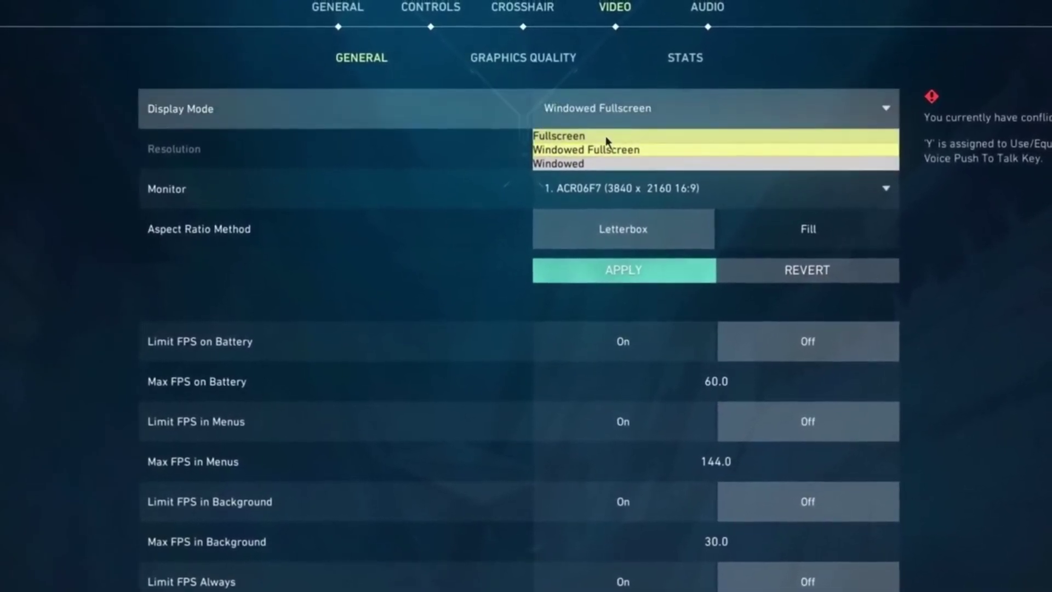
{"action": "left_click", "coordinate": [606, 135]}
{"action": "left_click", "coordinate": [625, 145]}
{"action": "left_click", "coordinate": [631, 243]}
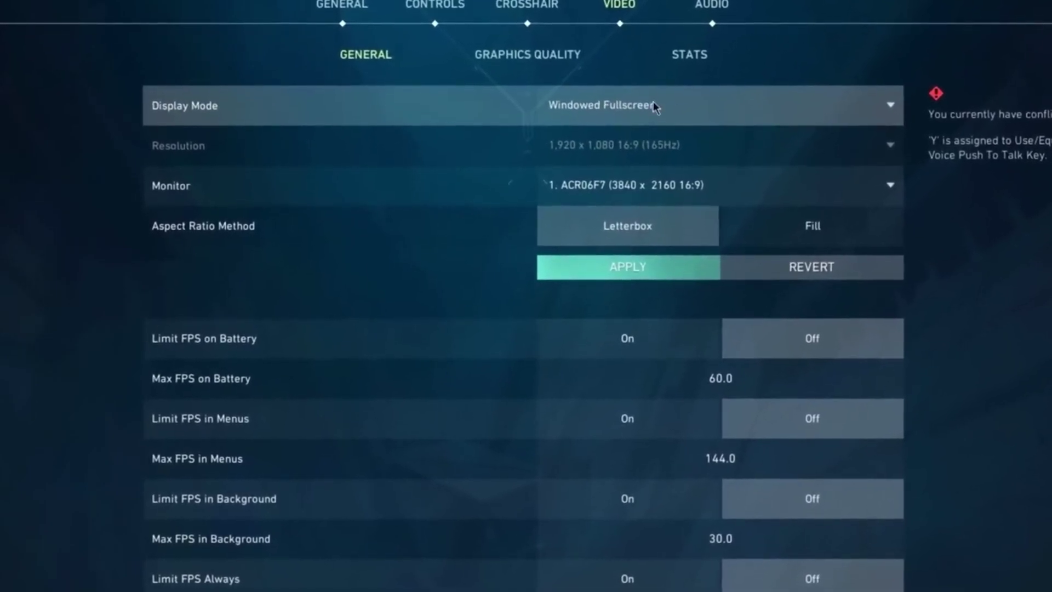
- Recheck Display Mode and keep the first monitor selected
{"action": "left_click", "coordinate": [613, 108]}
{"action": "left_click", "coordinate": [603, 108]}
{"action": "left_click", "coordinate": [627, 171]}
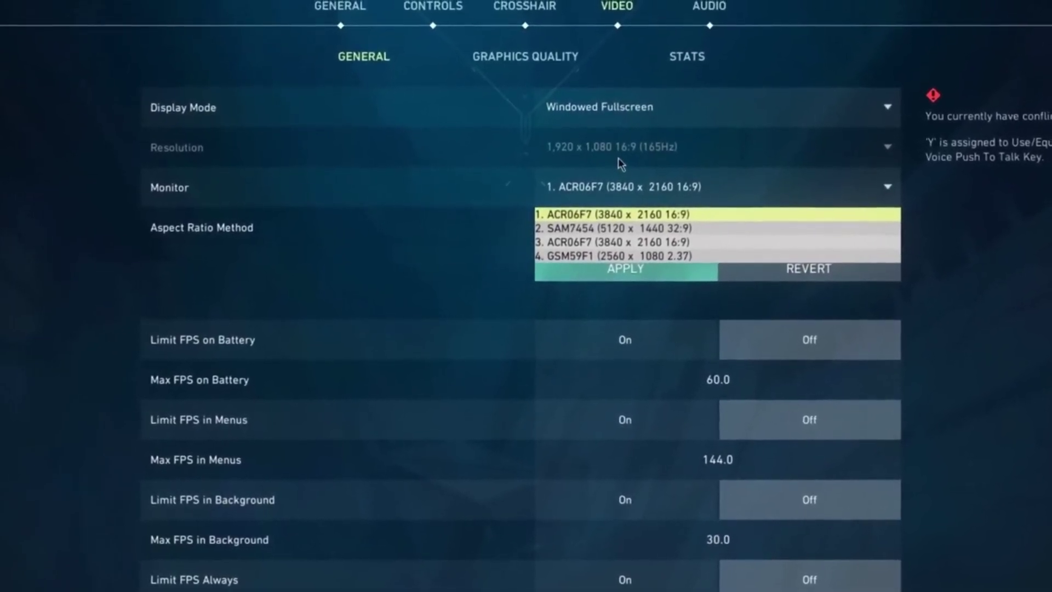
{"action": "left_click", "coordinate": [608, 197]}
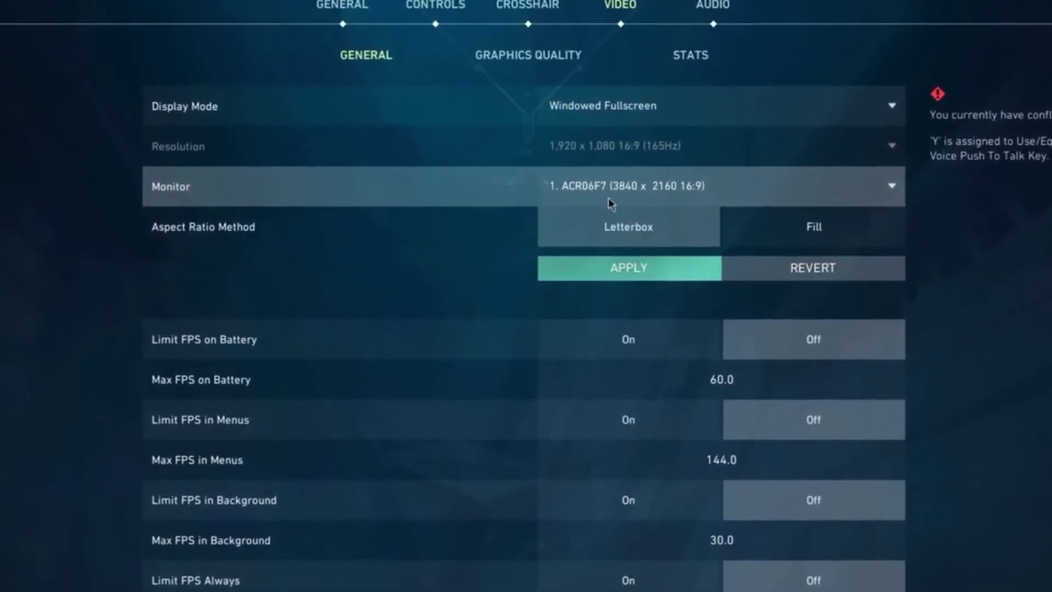
{"action": "left_click", "coordinate": [625, 107]}
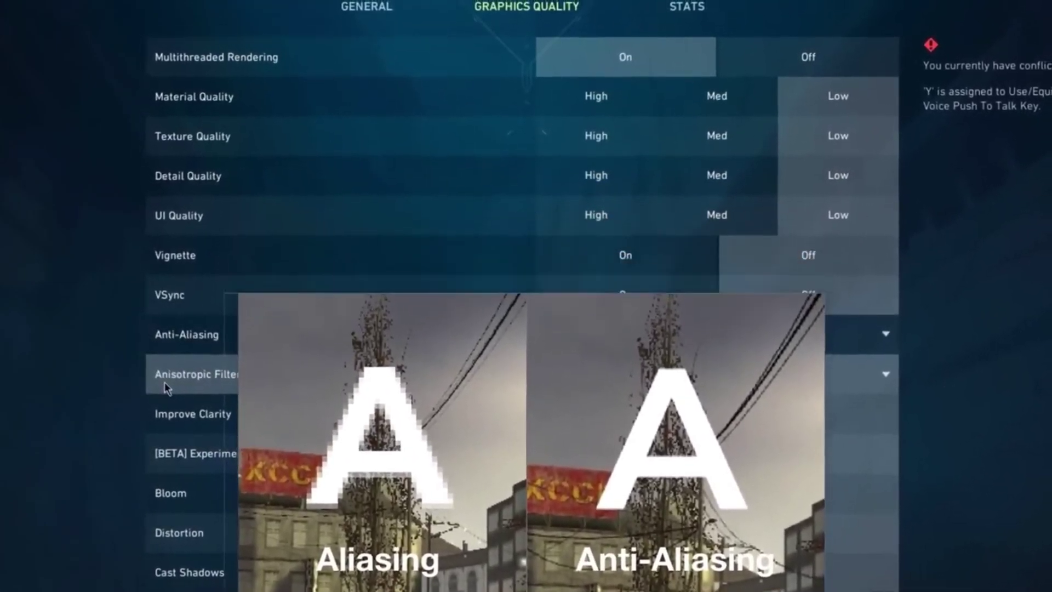
- Change Anisotropic Filtering to 4x and reopen its dropdown to verify
{"action": "left_click", "coordinate": [636, 379]}
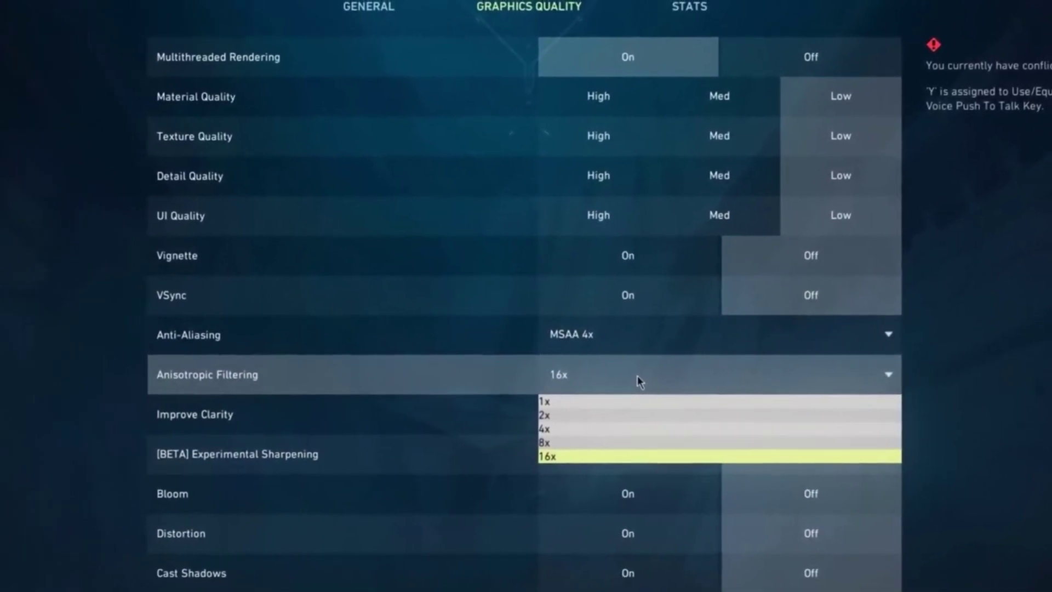
{"action": "left_click", "coordinate": [554, 428]}
{"action": "left_click", "coordinate": [570, 373]}
{"action": "left_click", "coordinate": [570, 374]}
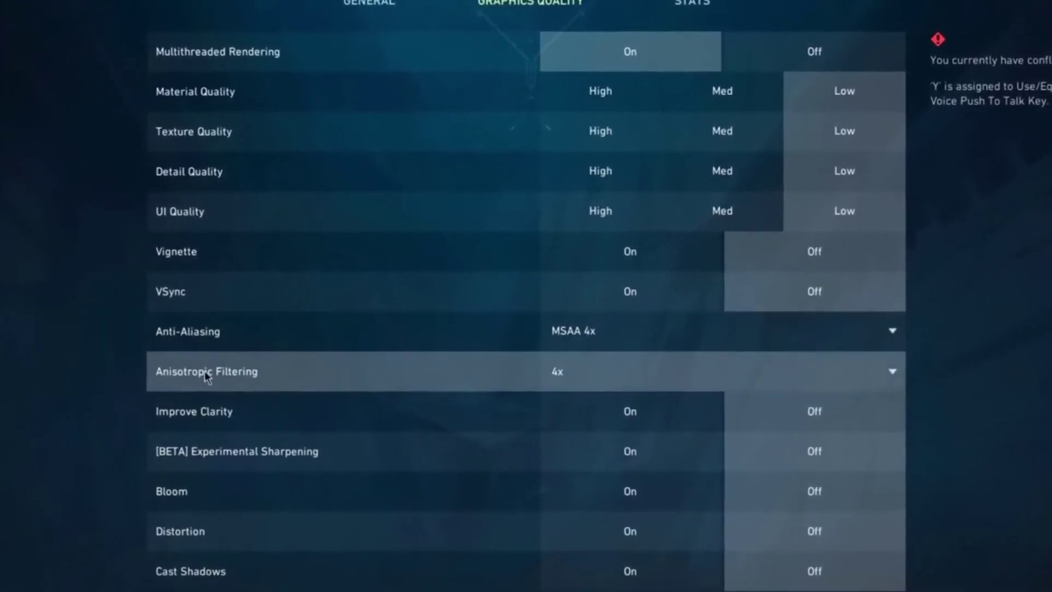
{"action": "left_click", "coordinate": [570, 374]}
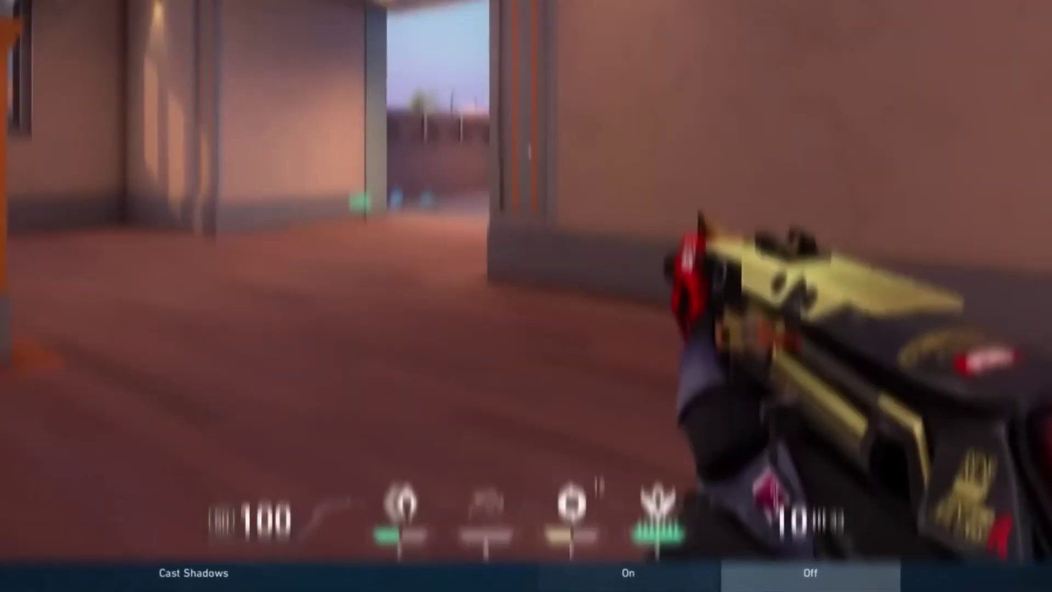